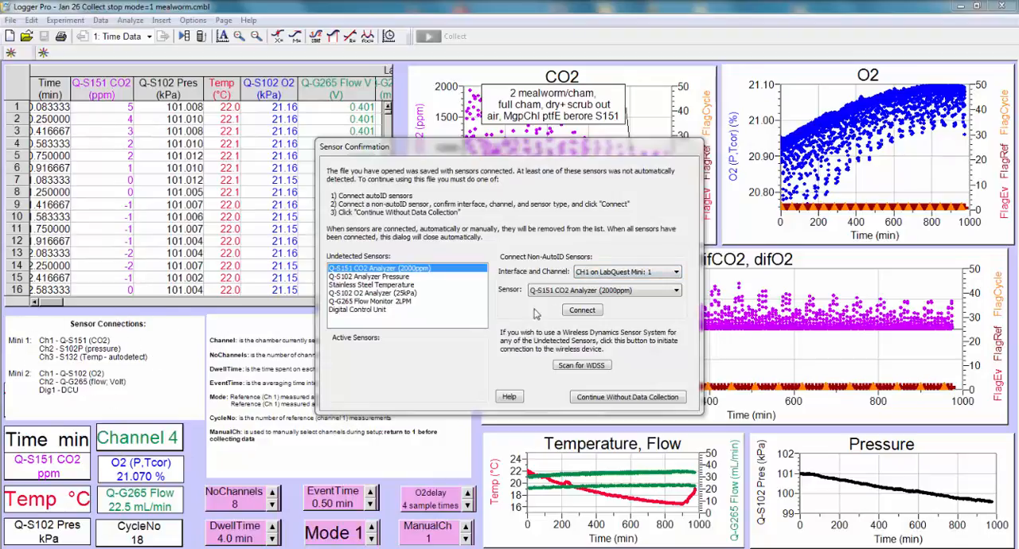
Step: Connect all the undetected CO2, pressure, temperature, O2, flow and digital control sensors to their assigned LabQuest Mini 1 and 2 channels
click(581, 310)
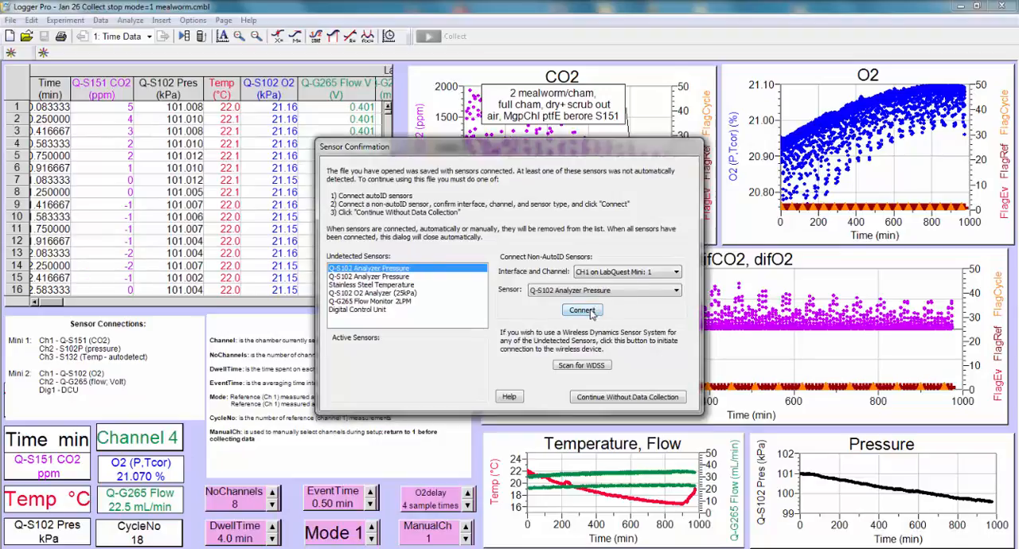
click(582, 310)
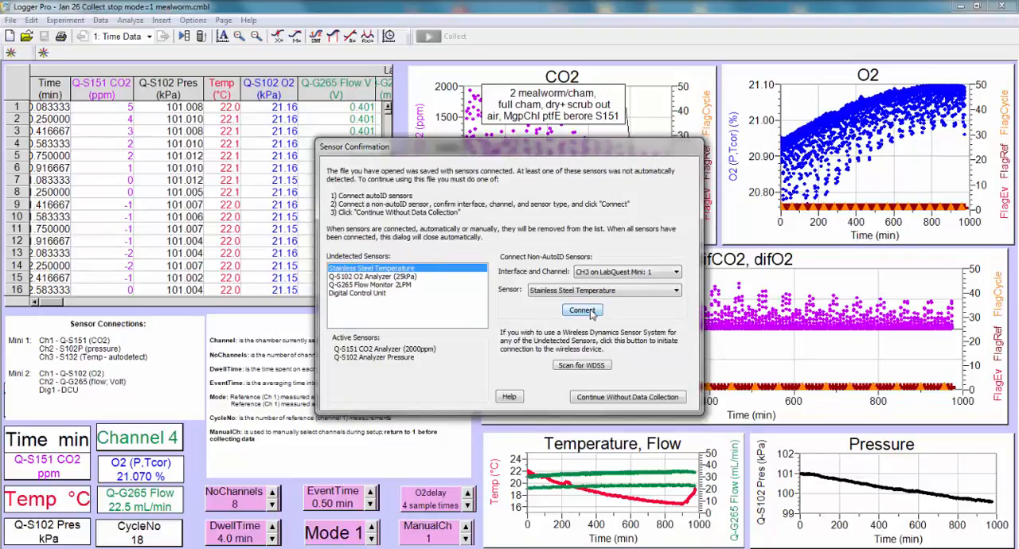
click(582, 310)
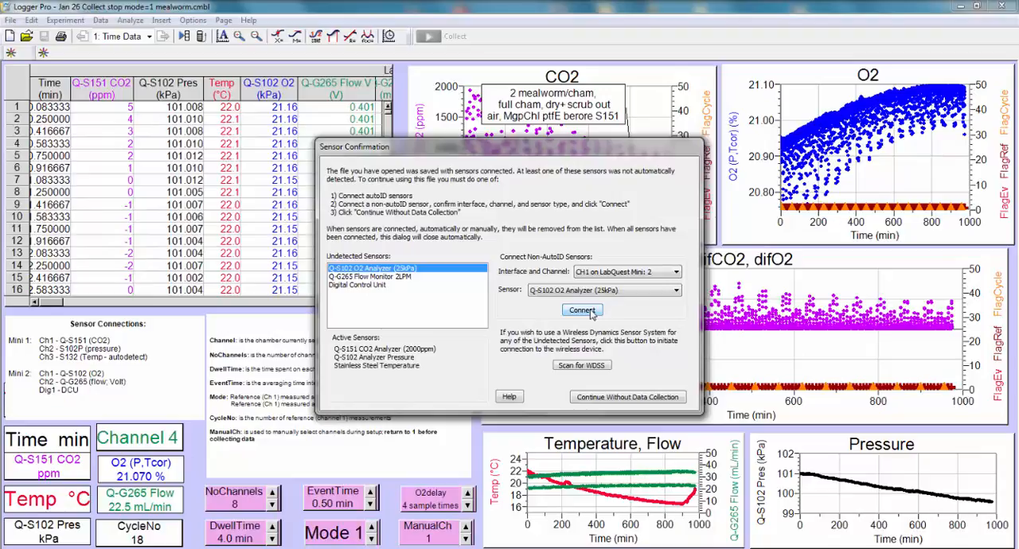
click(582, 311)
click(582, 310)
click(582, 311)
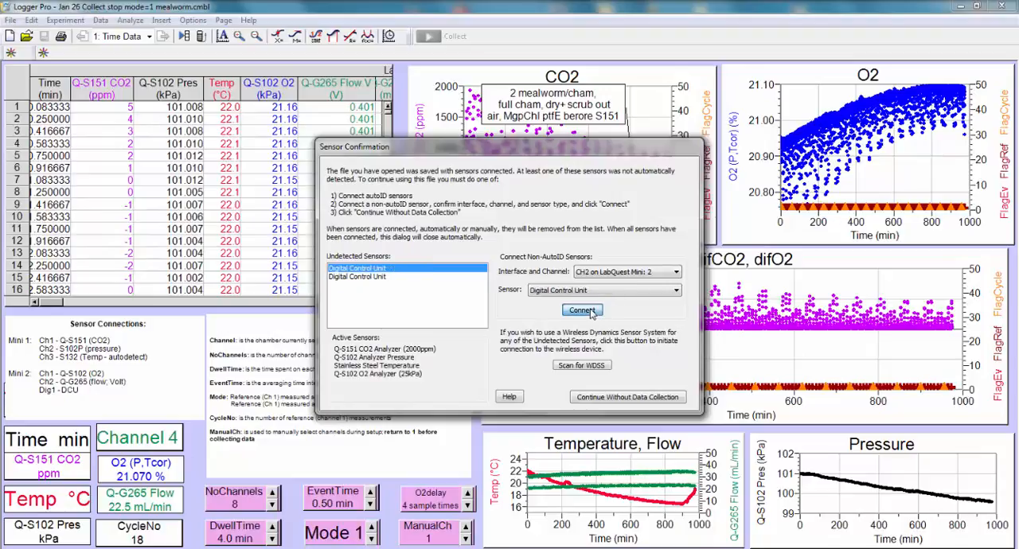
click(591, 312)
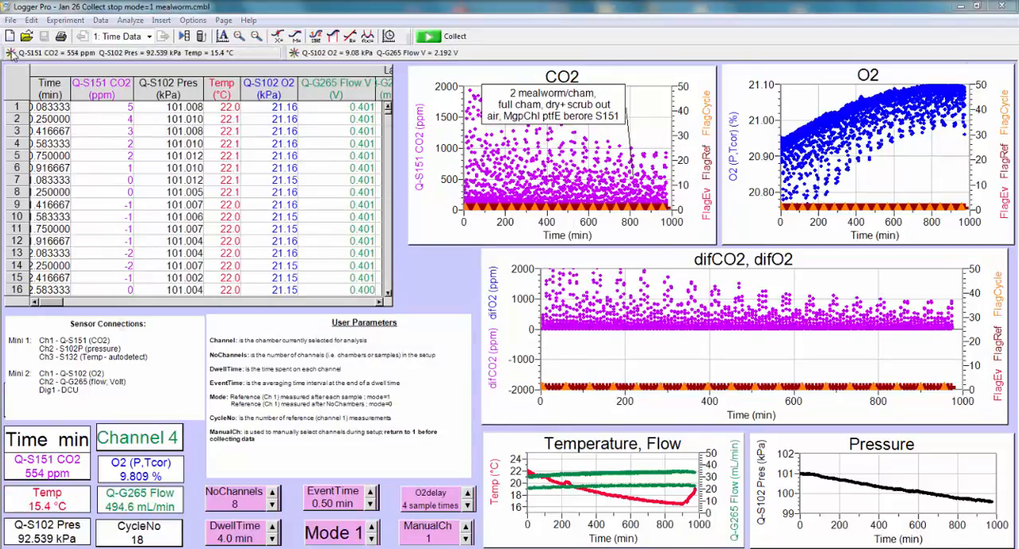
Step: Open the LabQuest Mini 1 setup and examine the calibration and sensor choices for the CO2 analyzer on CH1
click(11, 54)
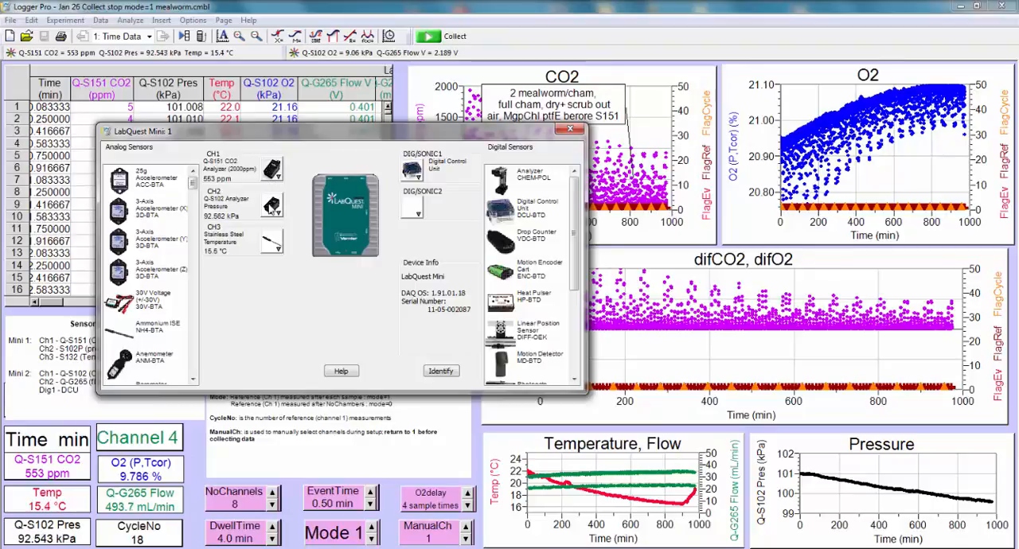
click(271, 173)
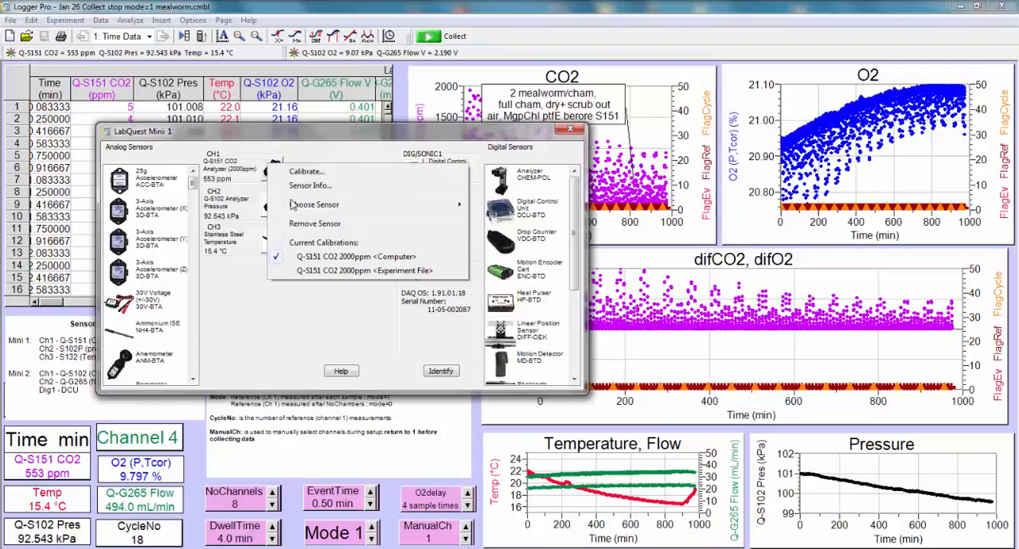
mouse_move(302, 207)
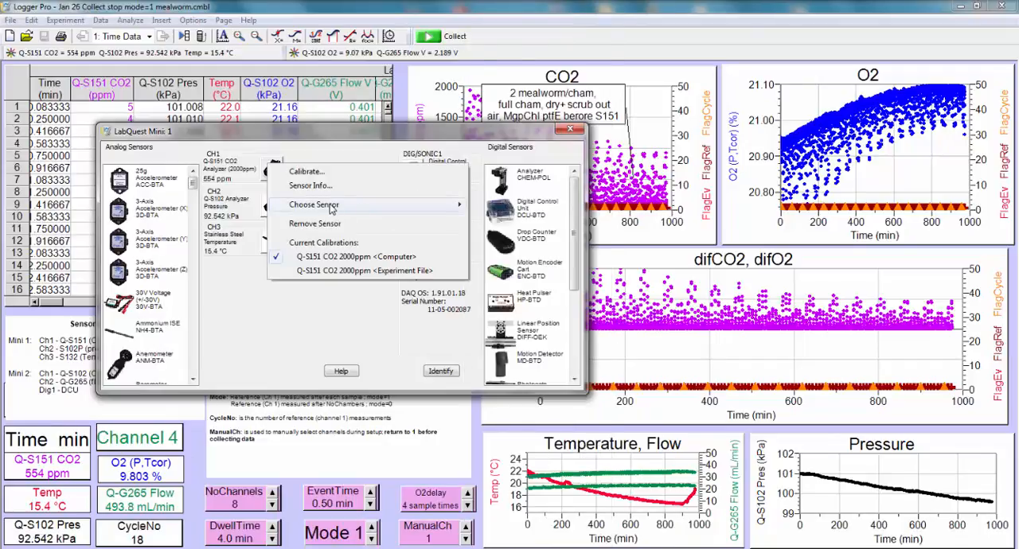
mouse_move(332, 209)
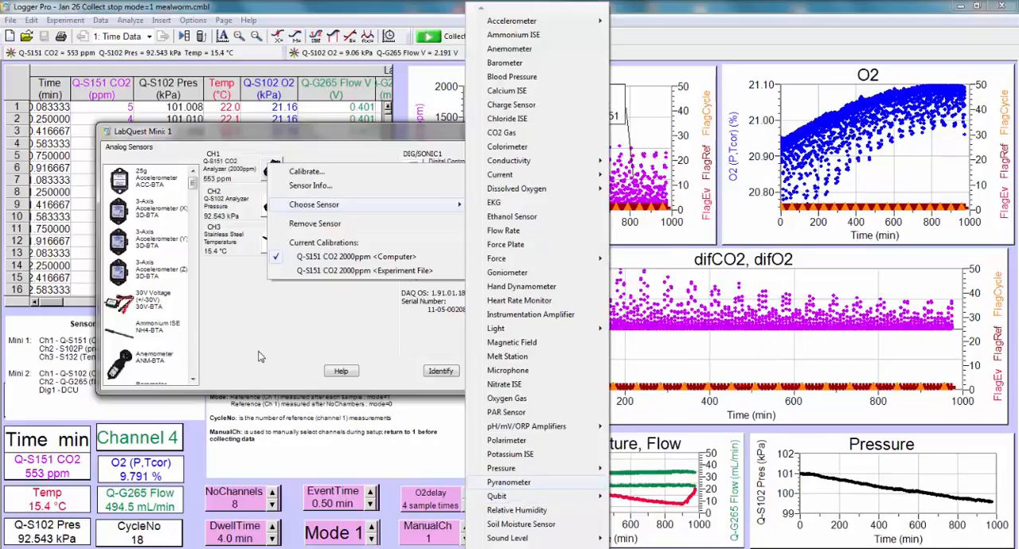
click(259, 356)
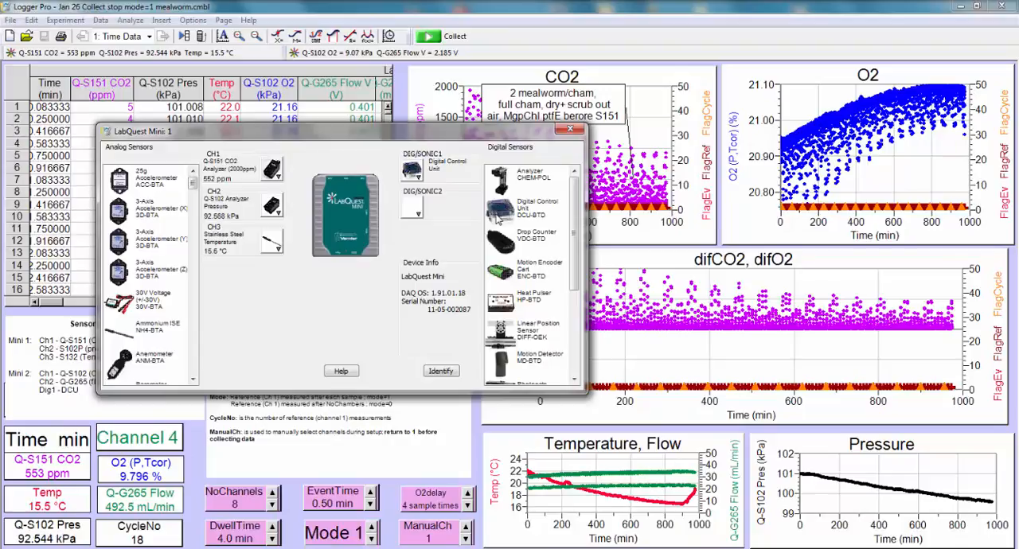
Step: Open the Digital Out settings of the Digital Control Unit on DIG/SONIC1 and test Line 1 on and off
click(413, 170)
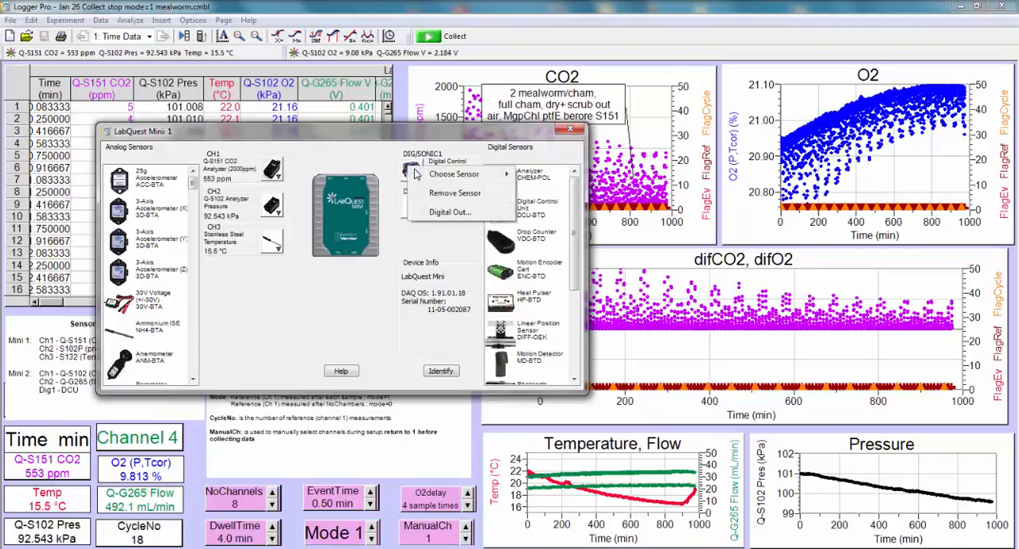
click(445, 217)
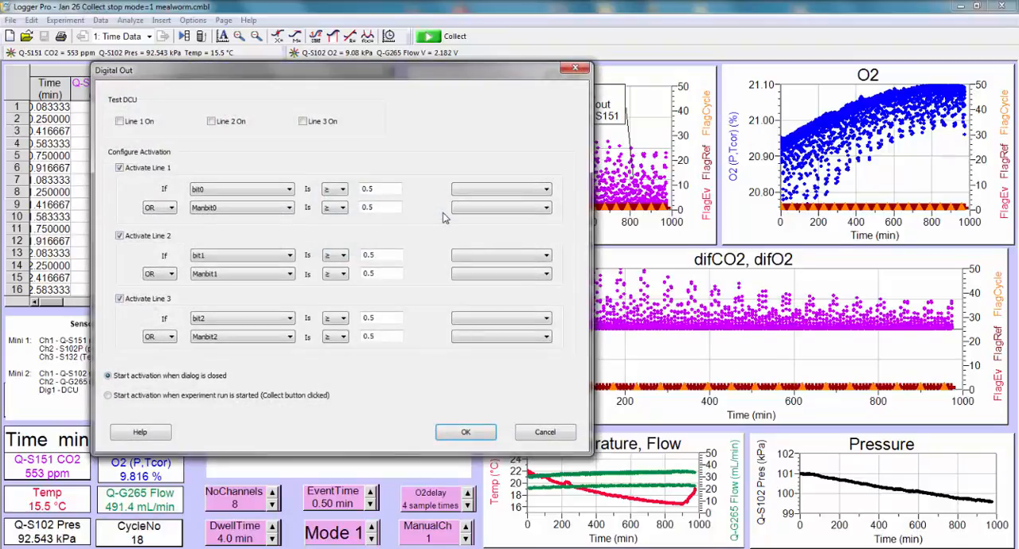
click(119, 123)
click(120, 122)
Step: Examine the column, comparison, parameter and logic choices for activating Line 1, and close the Digital Out and LabQuest Mini 1 windows without changes
click(290, 194)
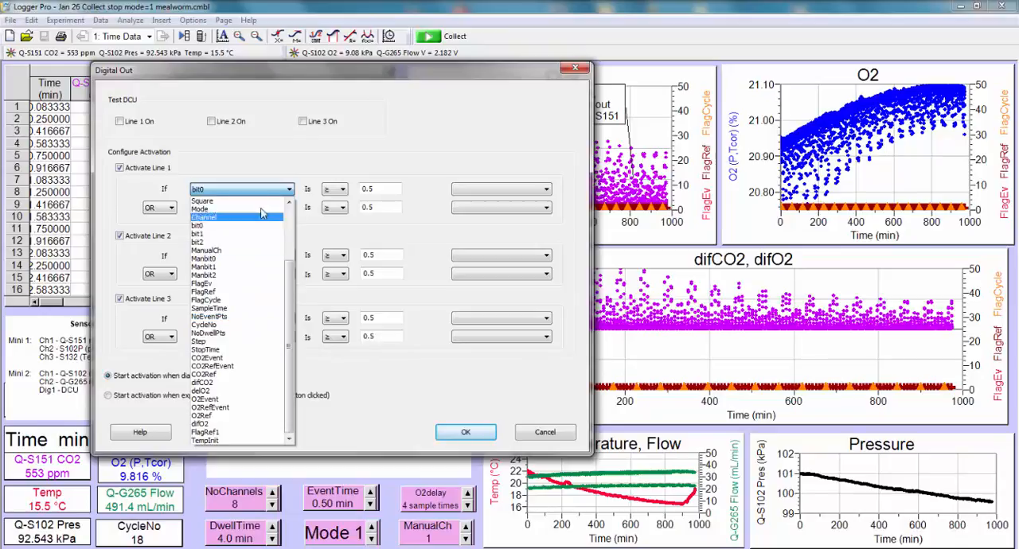
click(278, 170)
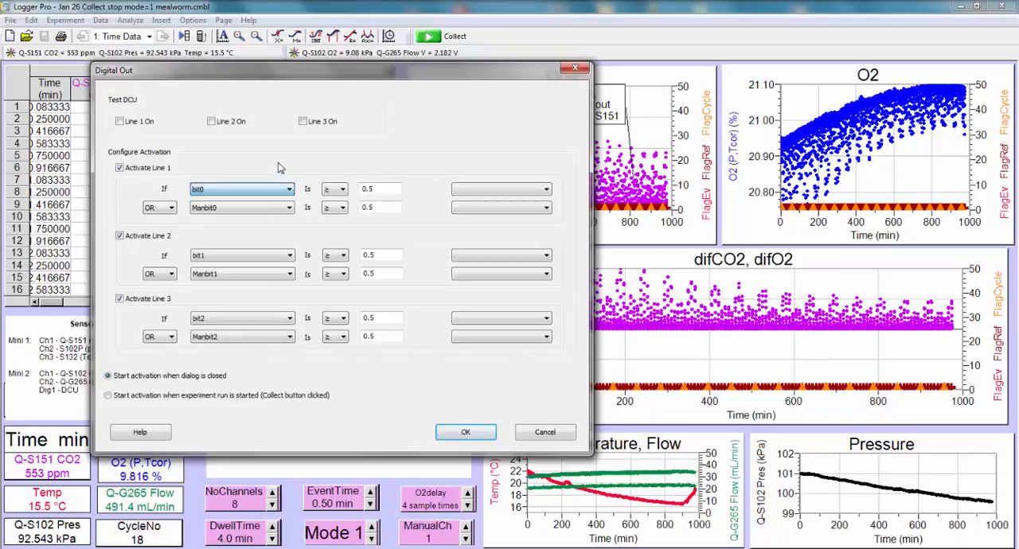
click(335, 191)
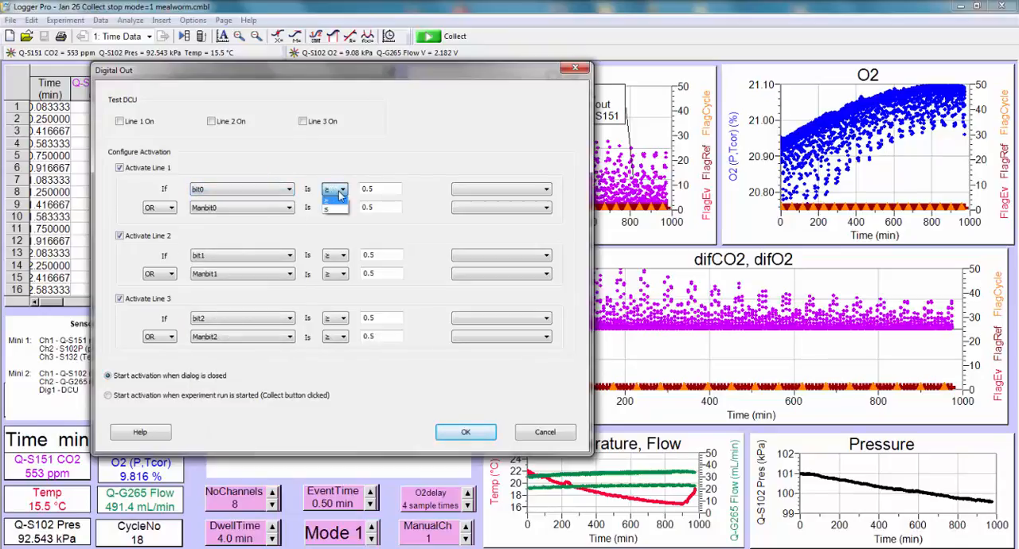
click(368, 189)
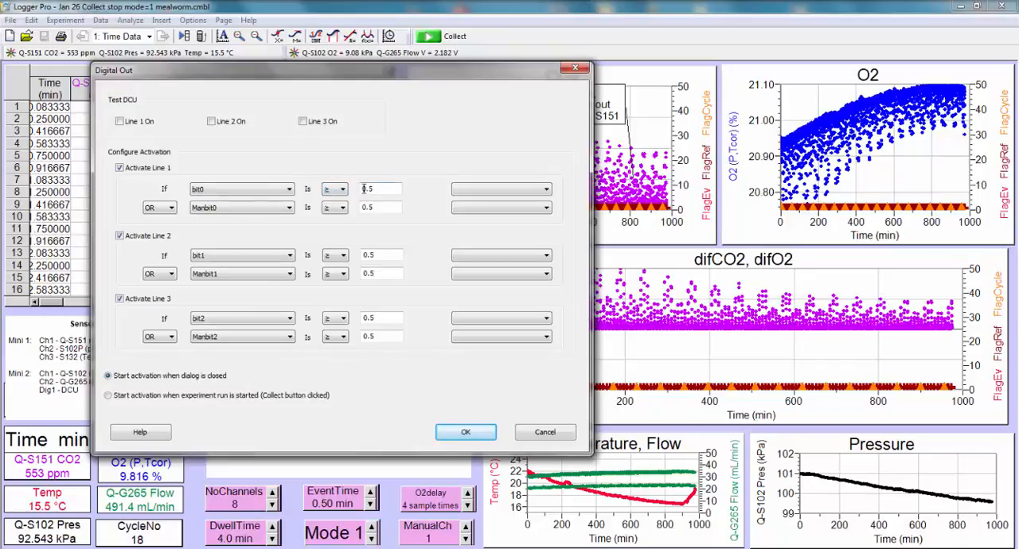
click(550, 189)
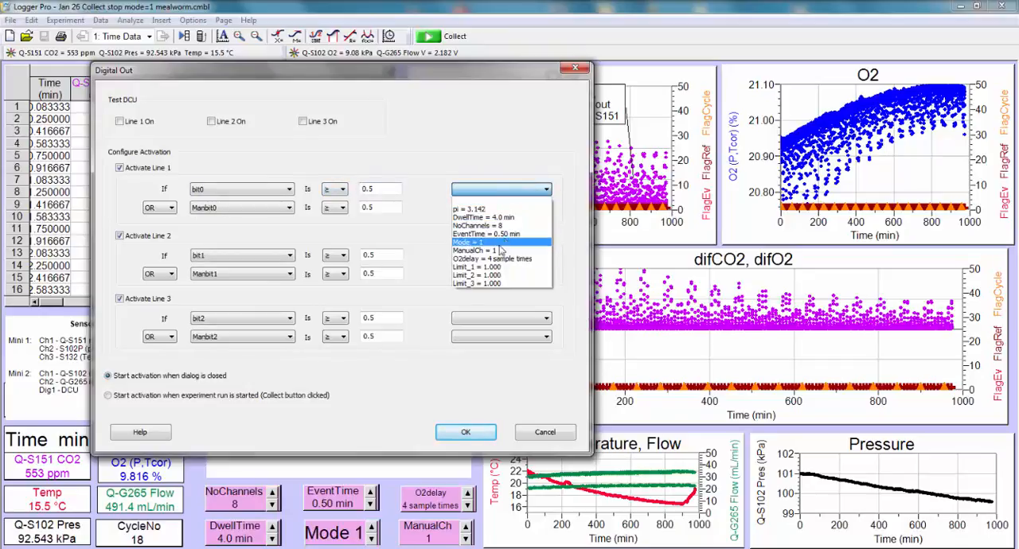
click(427, 205)
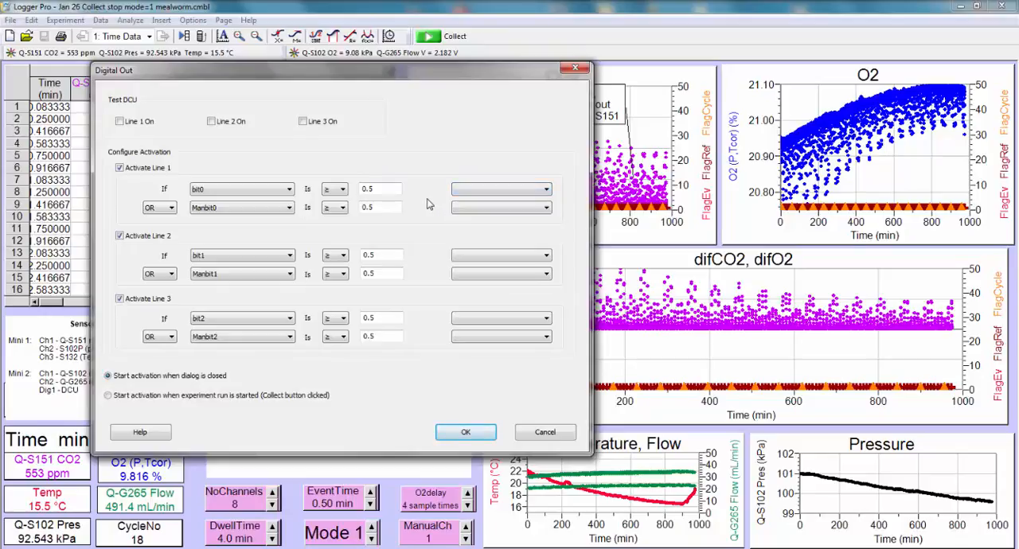
click(170, 209)
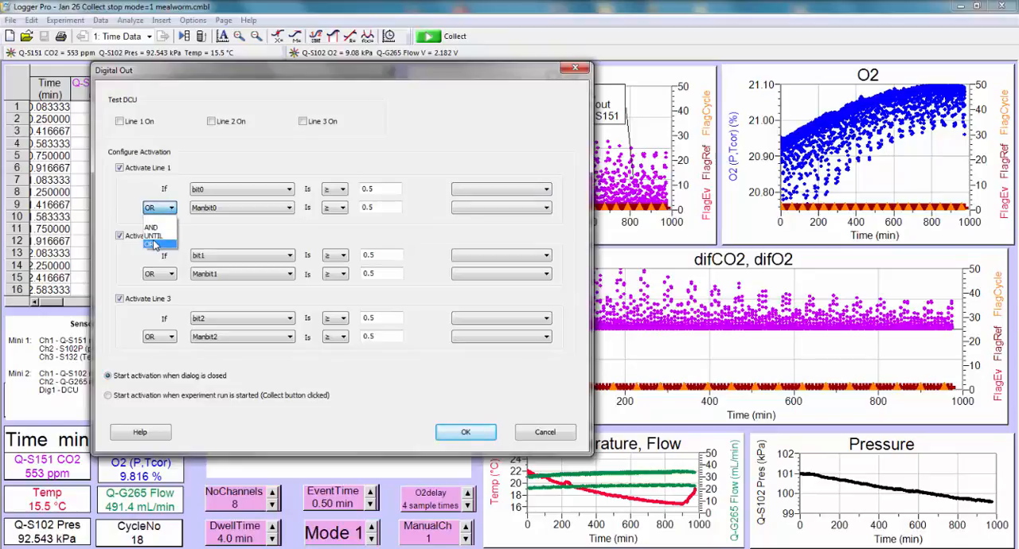
click(289, 208)
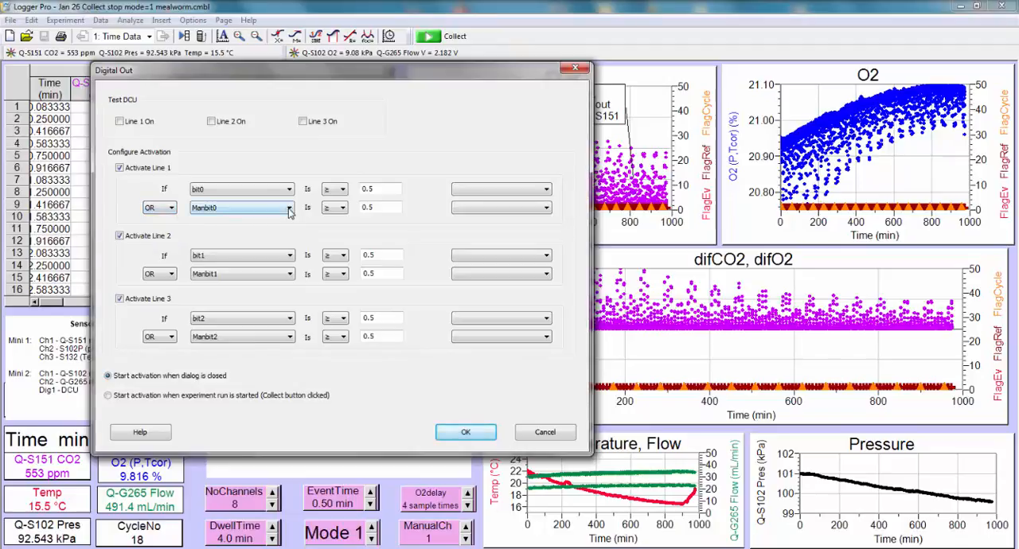
click(289, 208)
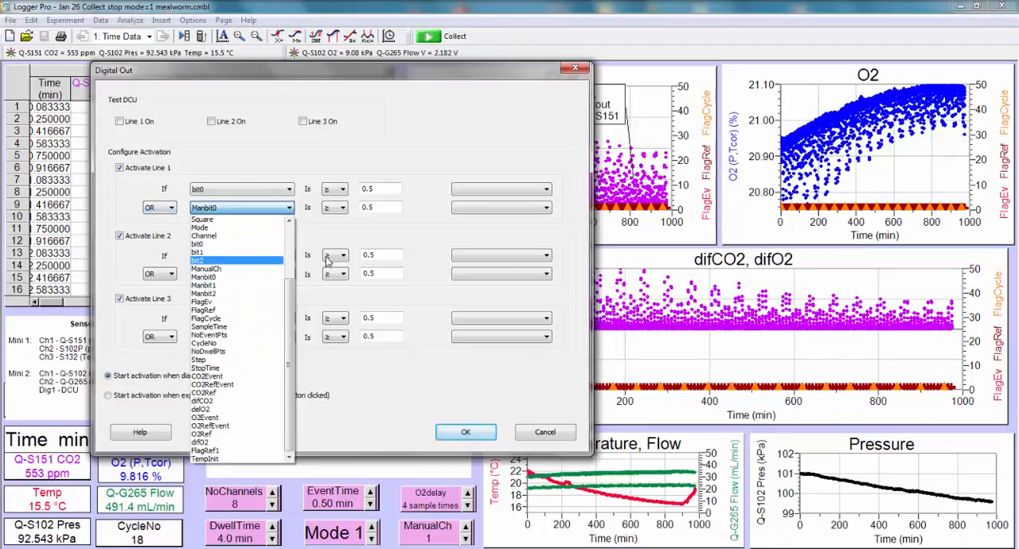
click(345, 229)
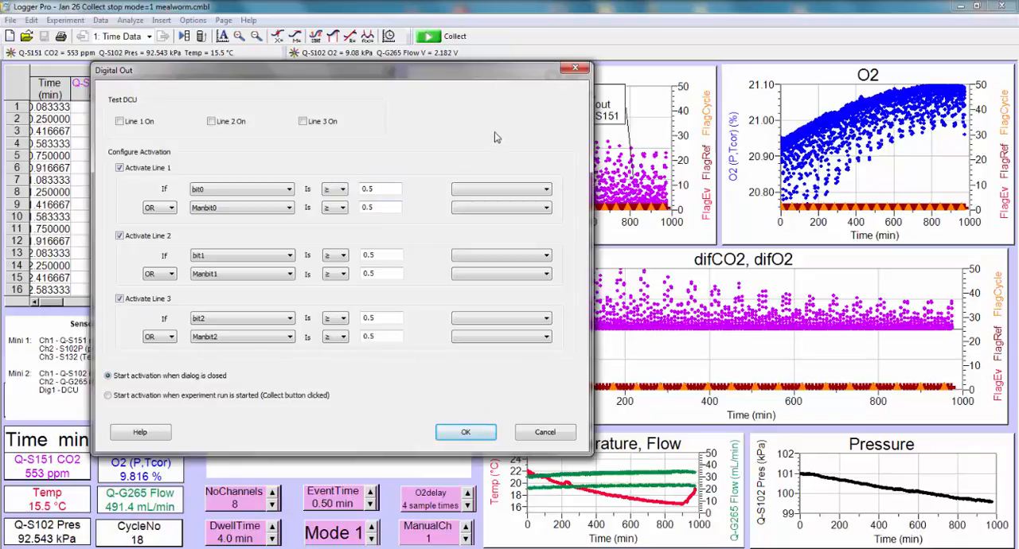
click(574, 68)
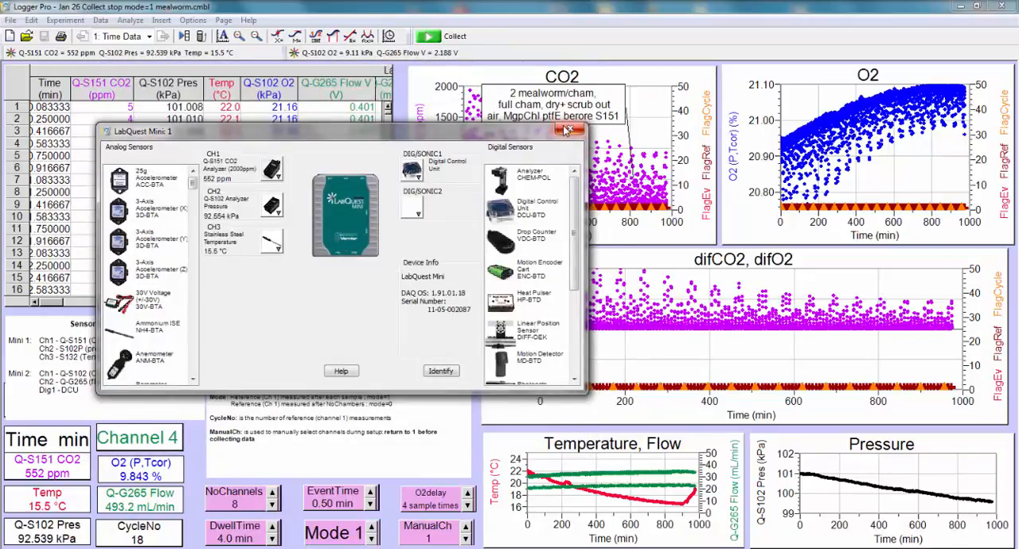
click(570, 128)
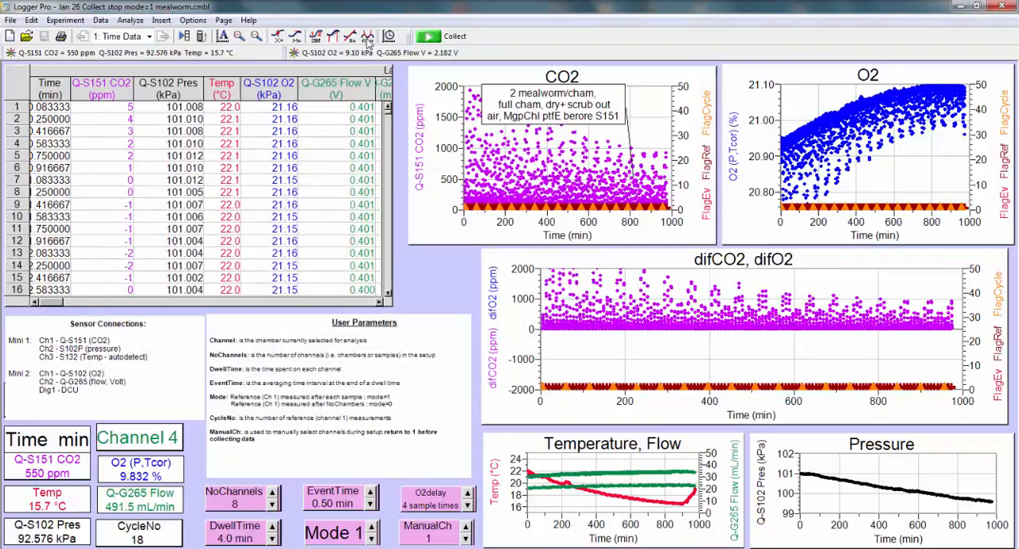
Step: Examine the file's import, export and save commands and its settings for angle units, derivative and smoothing points, closing them without changes
click(10, 21)
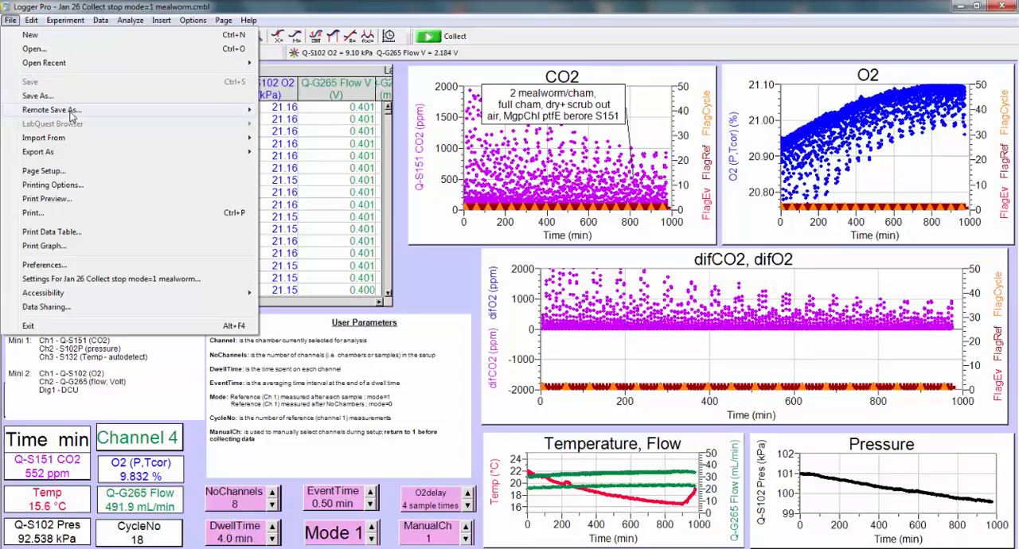
mouse_move(70, 115)
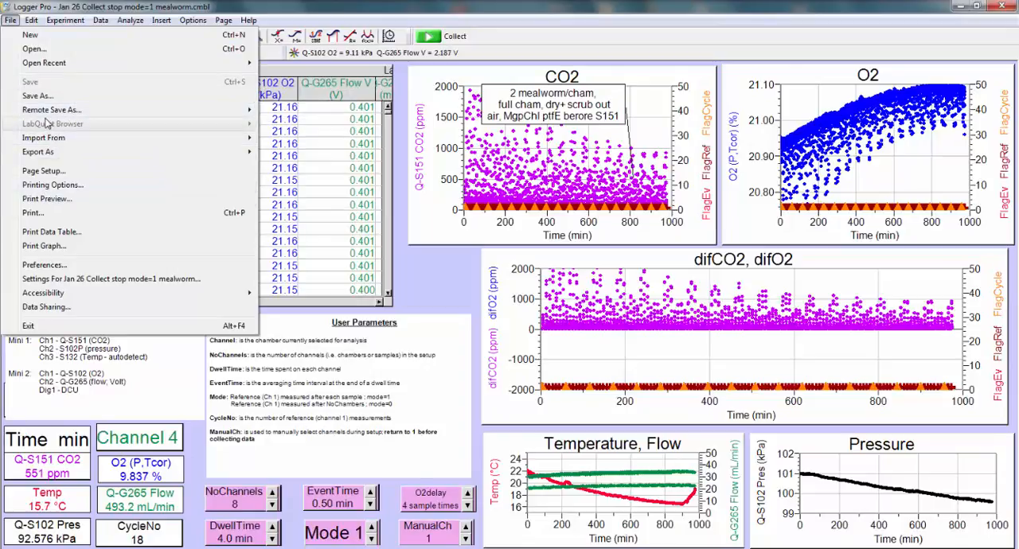
mouse_move(45, 140)
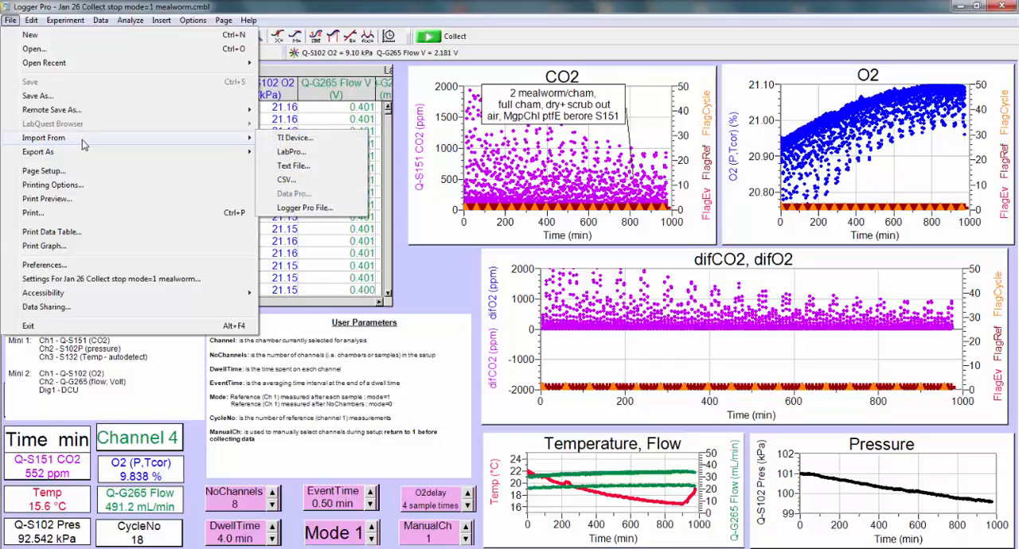
mouse_move(88, 157)
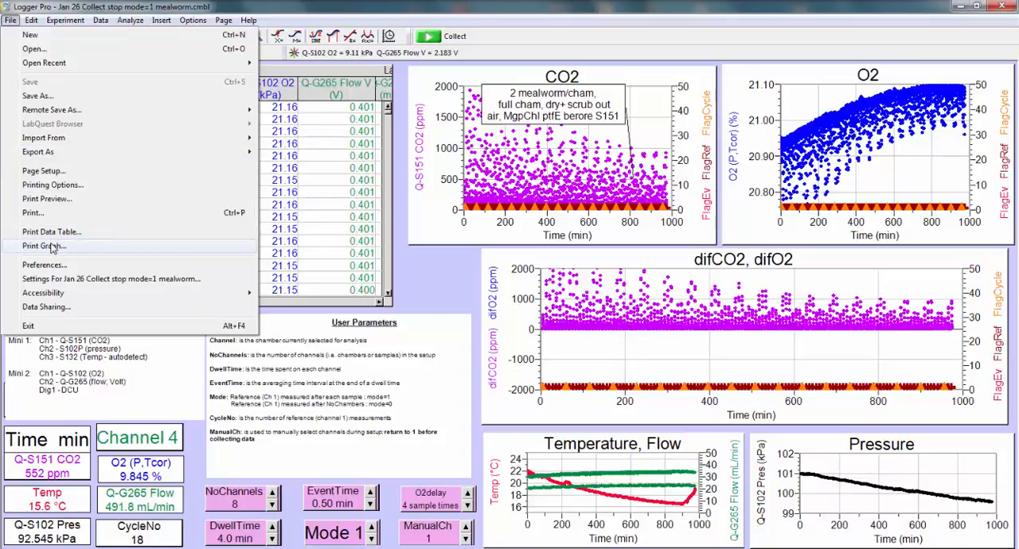
click(42, 282)
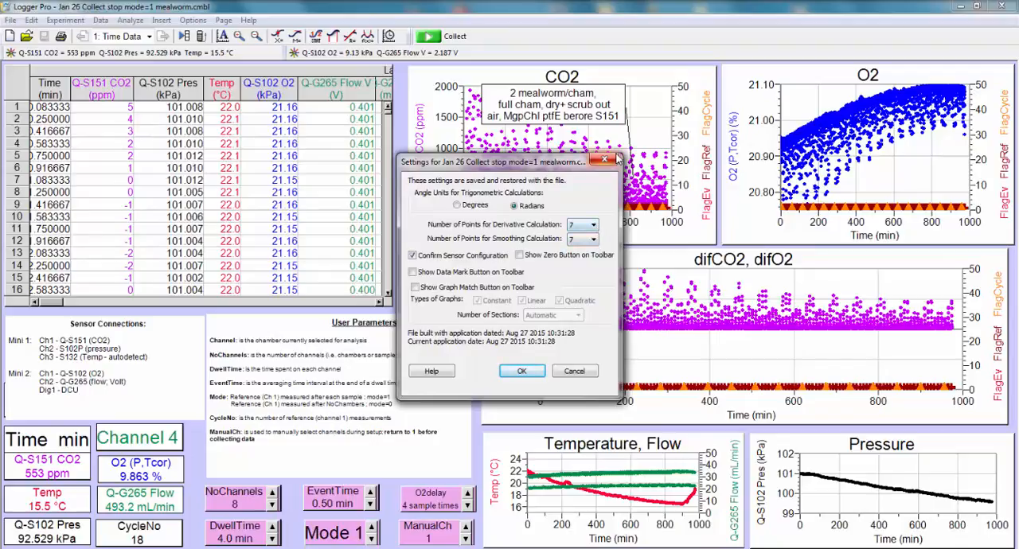
click(610, 160)
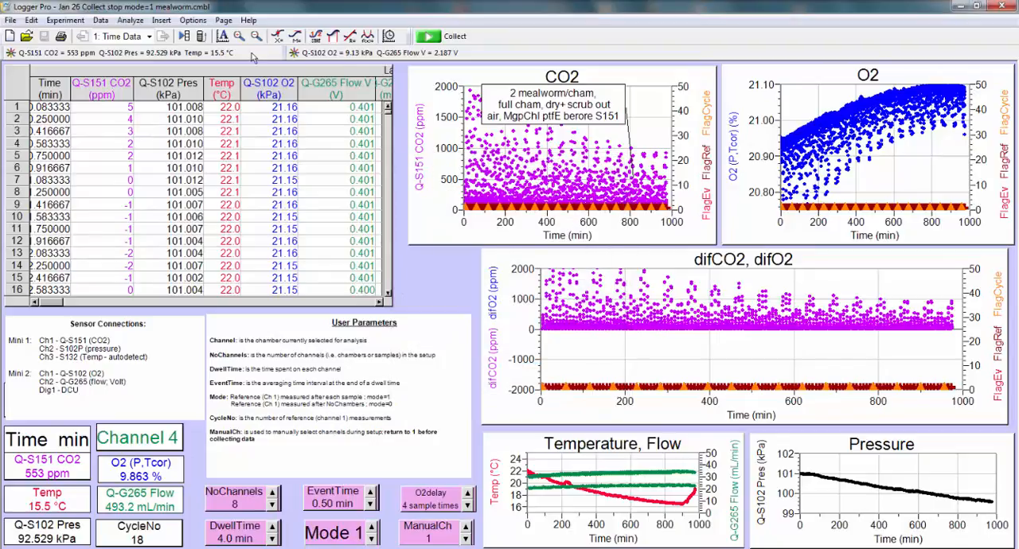
click(11, 21)
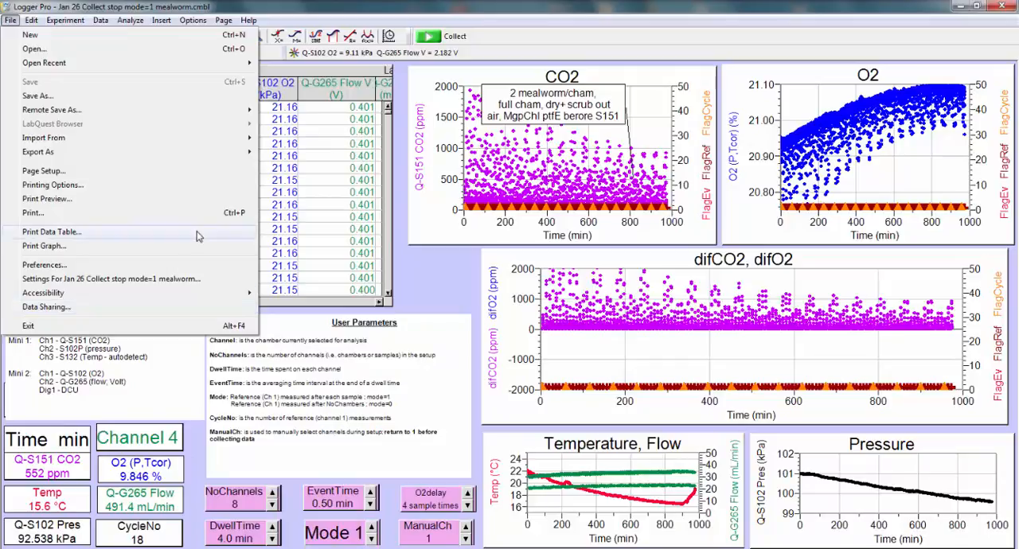
click(320, 225)
Step: Select the data between about 350 and 400 min on the CO2 graph and strike through its data cells
click(31, 20)
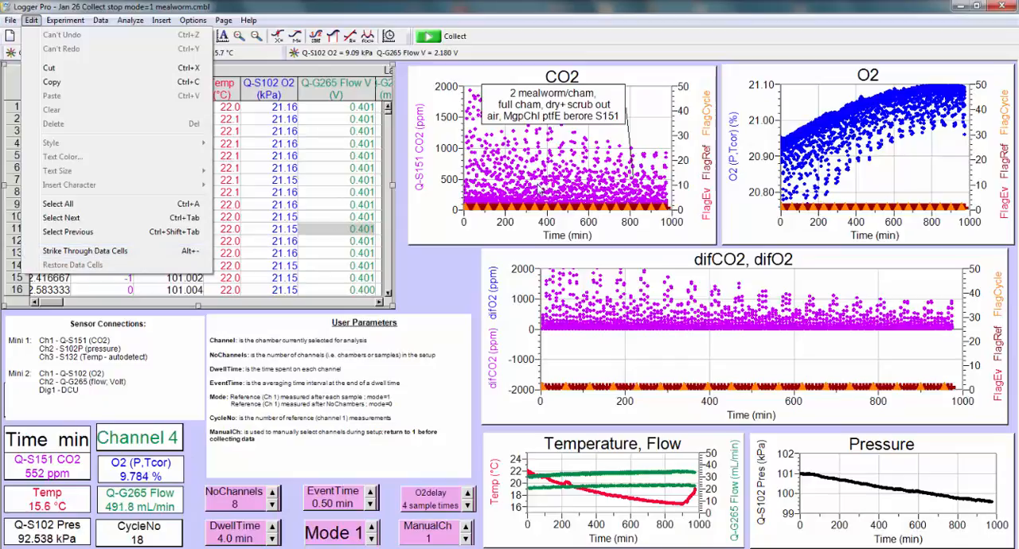
click(538, 189)
click(547, 181)
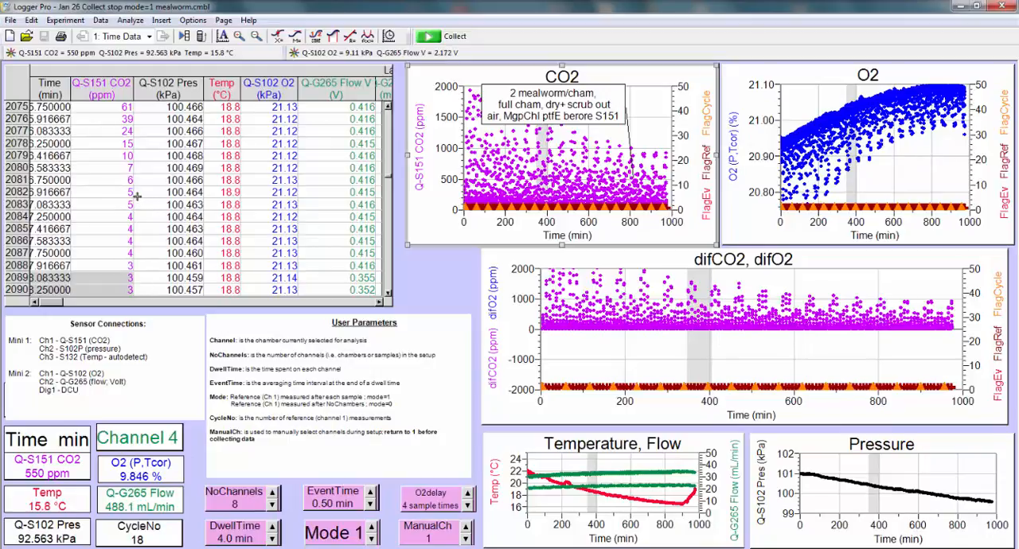
click(31, 20)
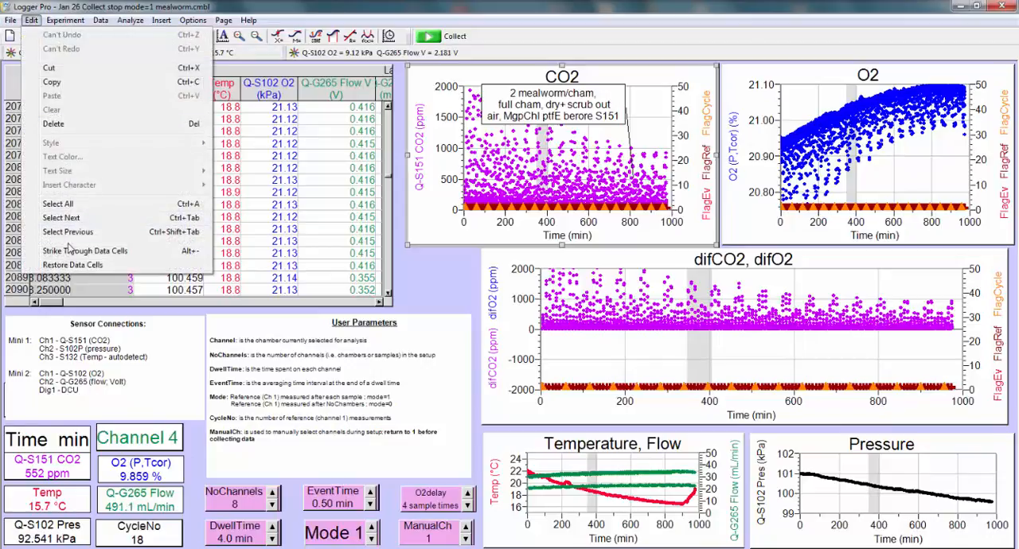
click(69, 249)
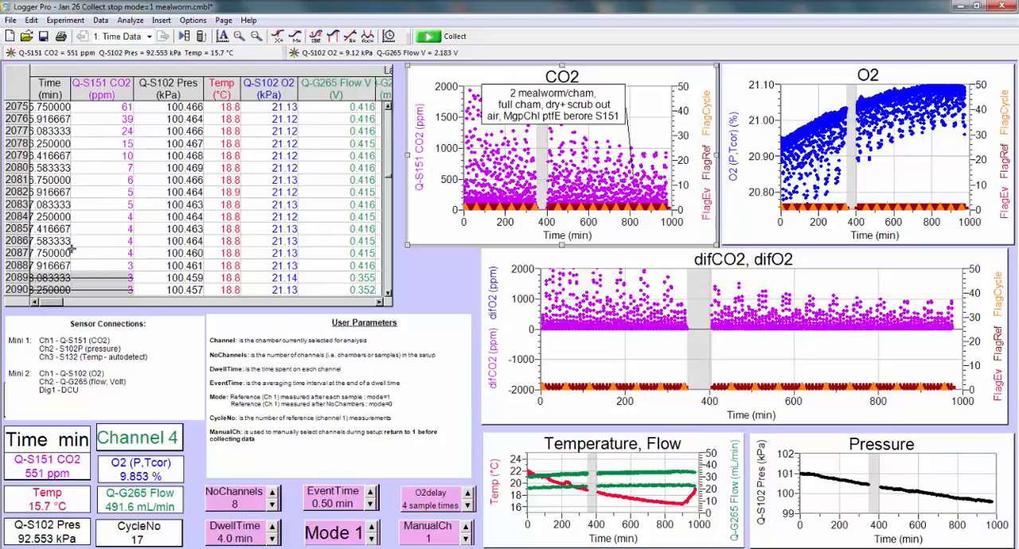
Step: Restore the struck-through data cells between about 350 and 400 min
click(32, 21)
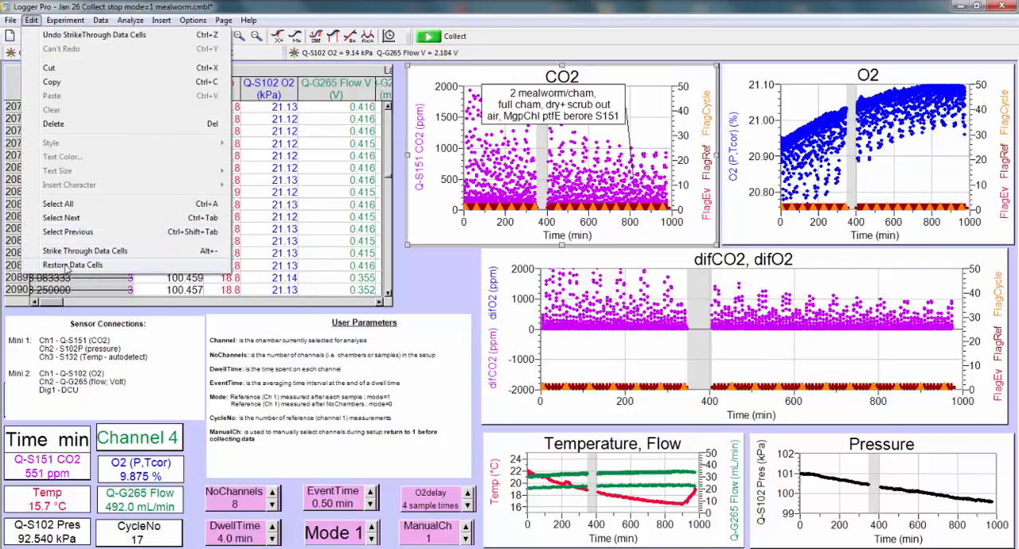
click(68, 265)
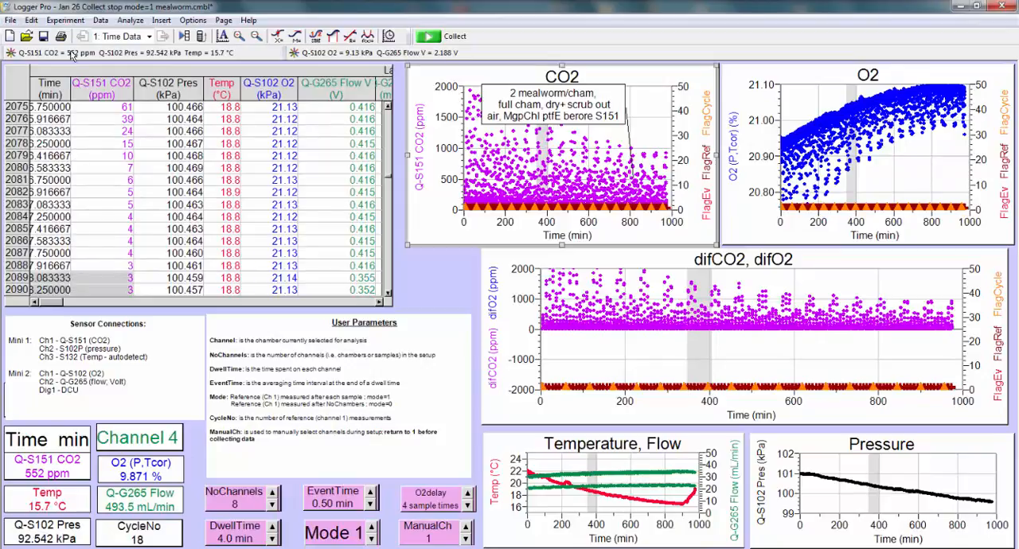
Step: Open the calibration settings of the Q-S151 CO2 Analyzer (2000ppm) and choose Experiment File as its calibration retrieval preference
click(69, 22)
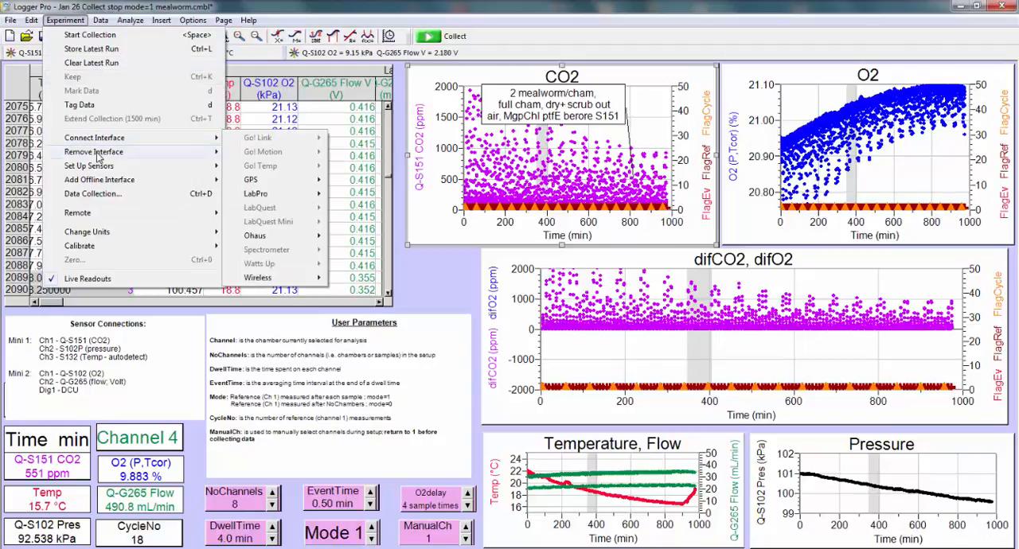
mouse_move(110, 169)
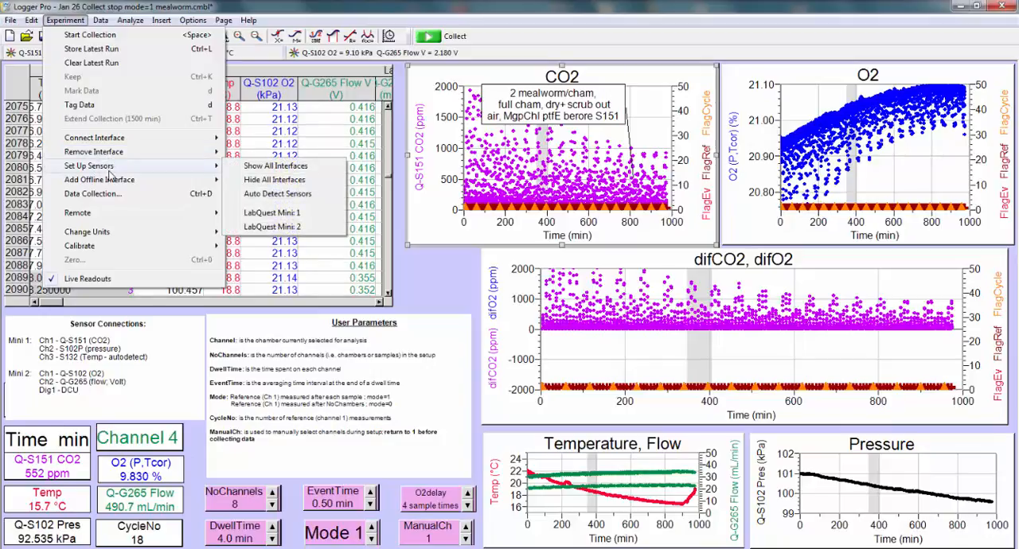
mouse_move(84, 248)
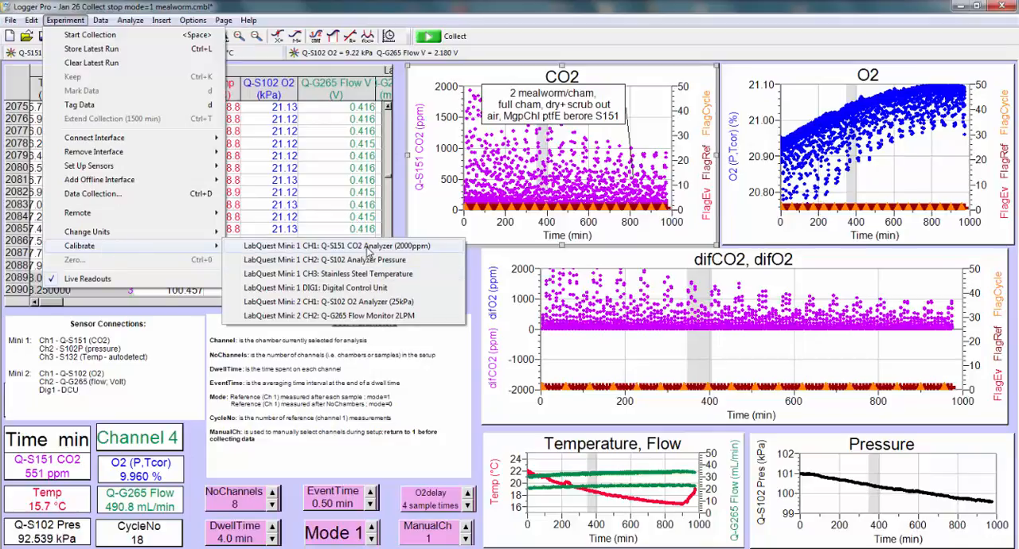
click(330, 247)
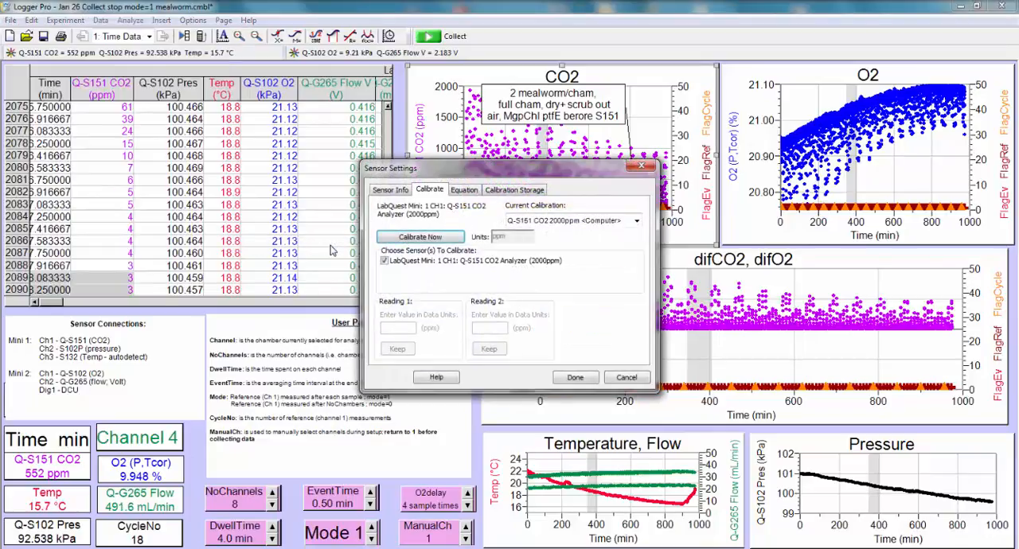
click(505, 191)
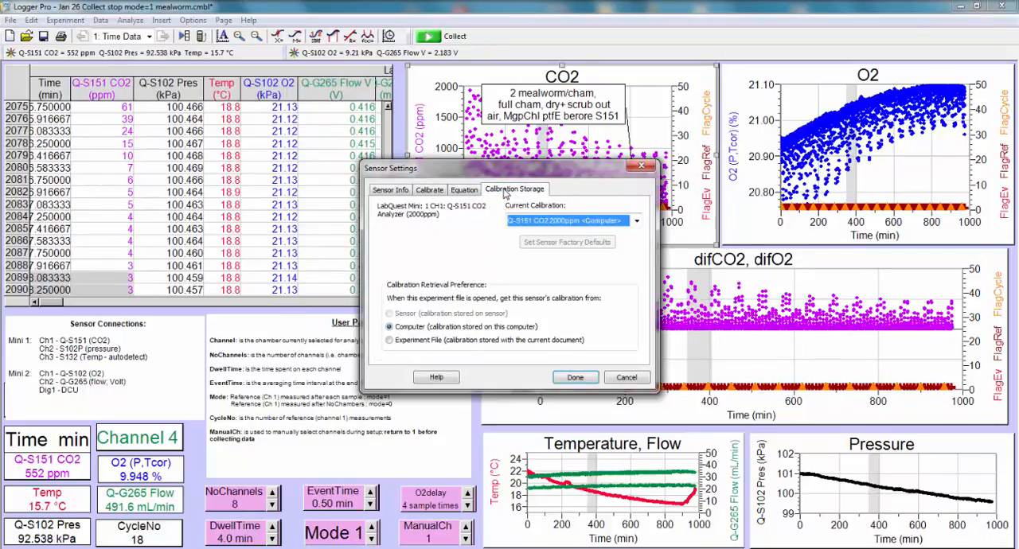
click(389, 340)
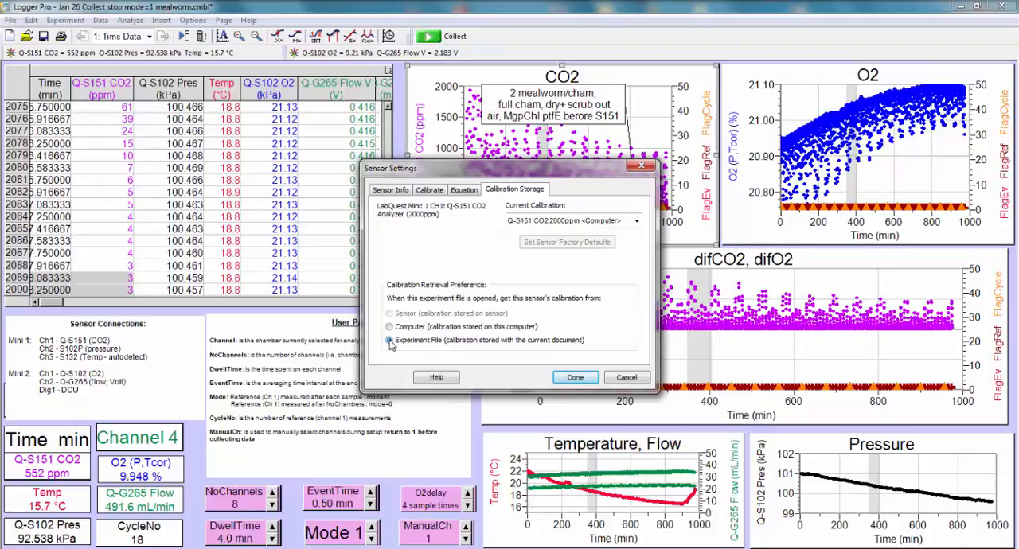
Step: Examine the CO2 analyzer's calibration equation, start a calibration, and close the sensor settings without entering any readings
click(460, 191)
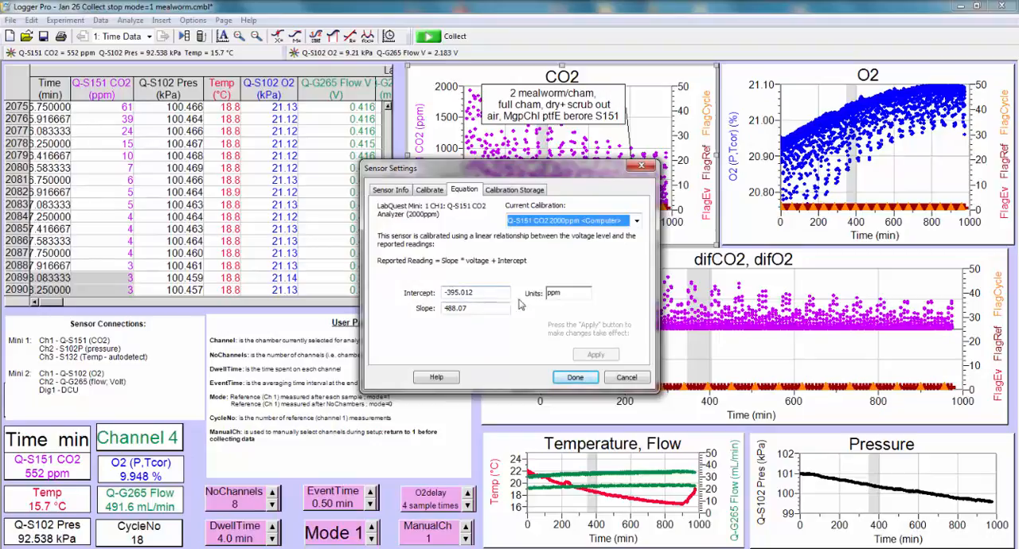
click(434, 191)
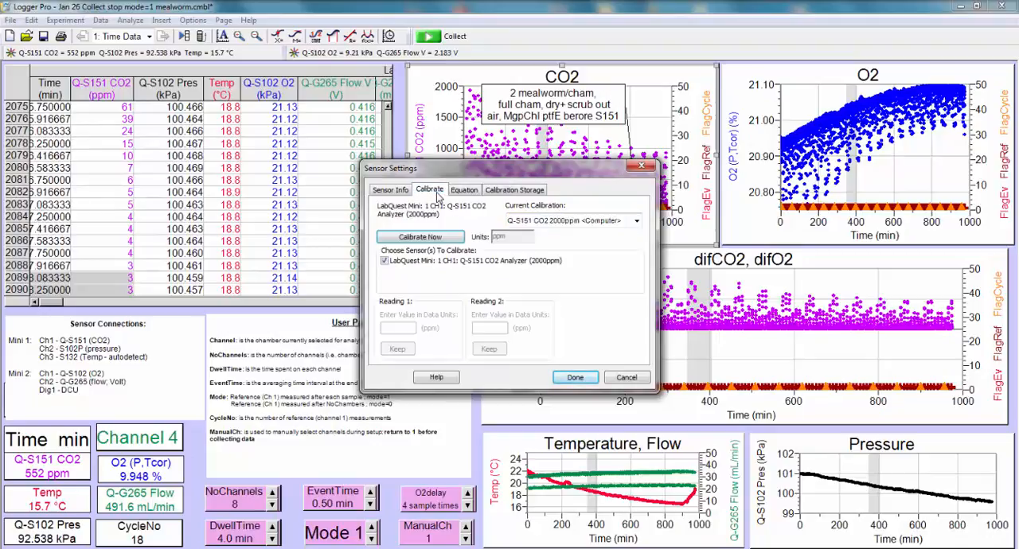
click(430, 240)
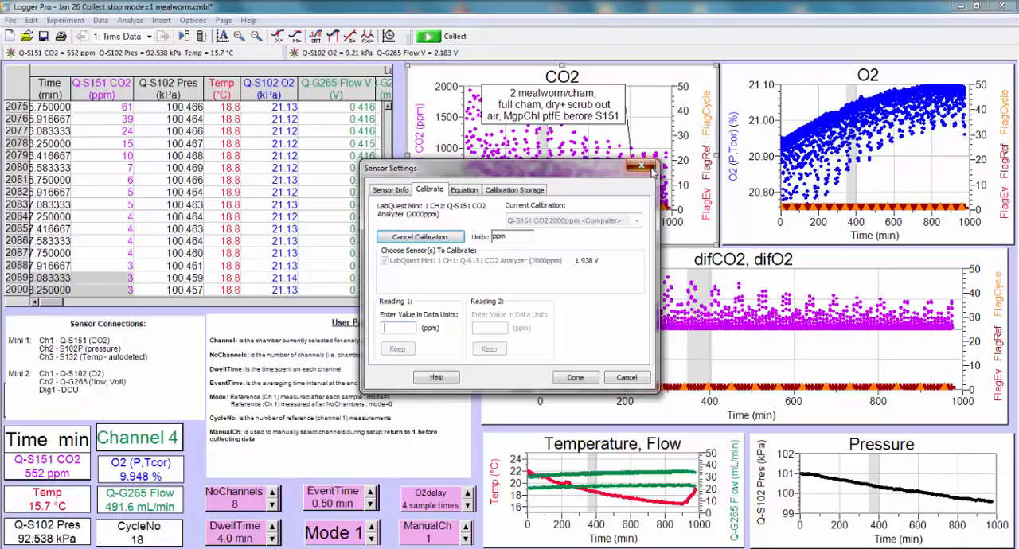
click(651, 170)
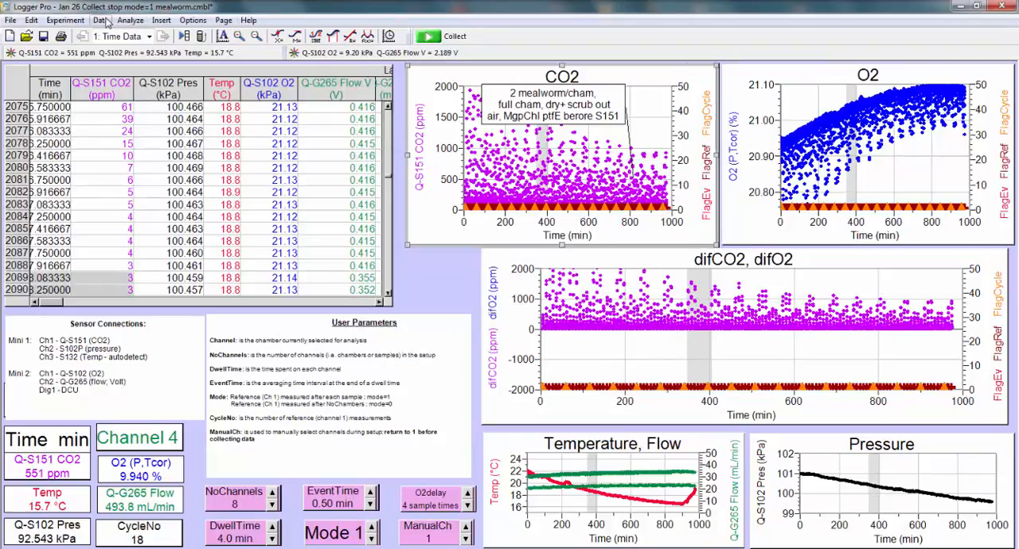
Step: Start a new calculated column and examine the functions available for its expression, including the calculus, filtering, smoothing and statistics choices
click(101, 20)
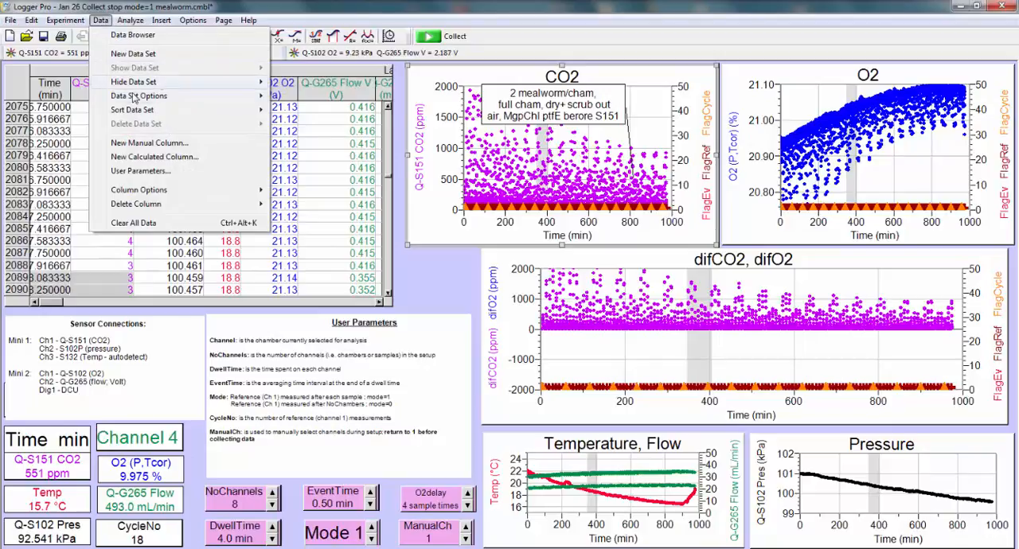
mouse_move(152, 117)
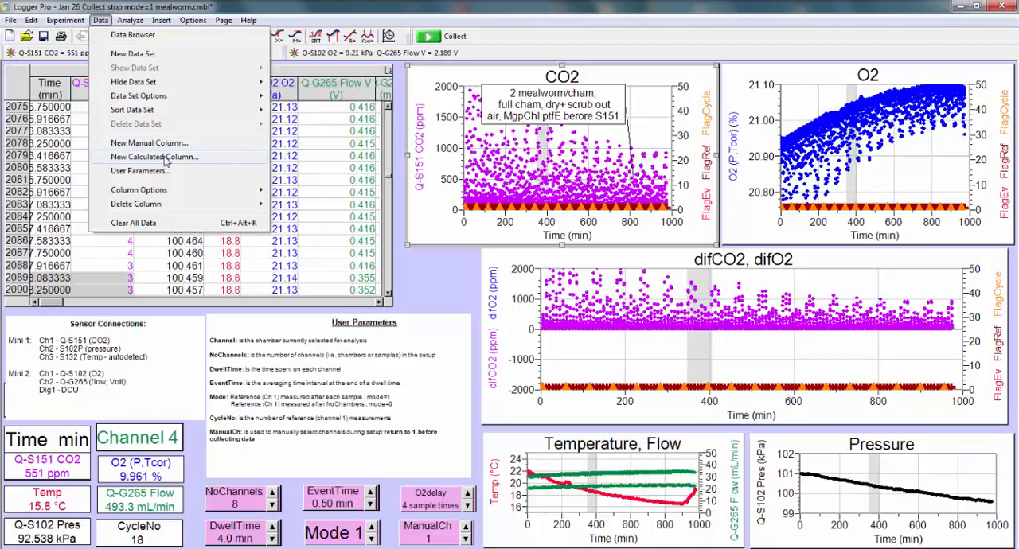
click(164, 157)
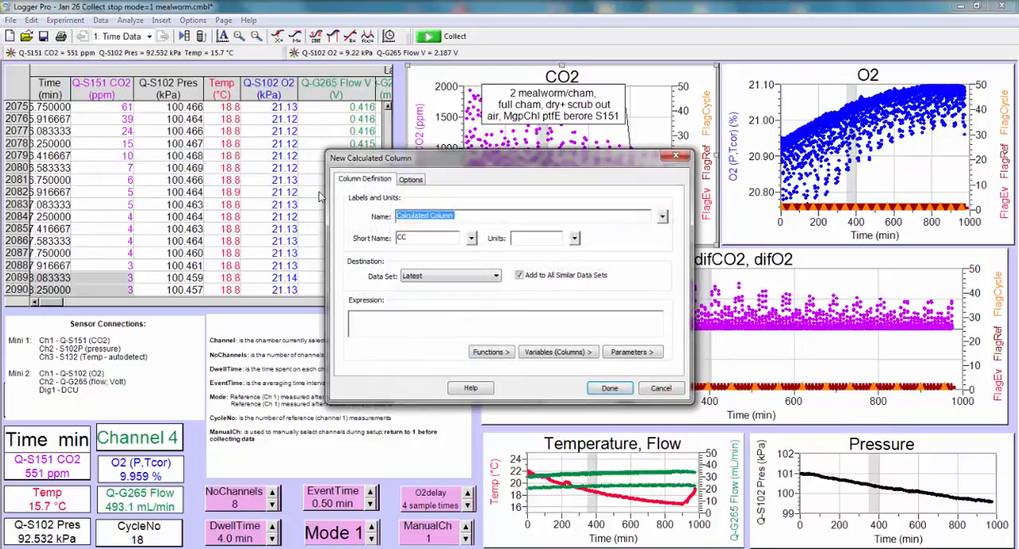
click(378, 324)
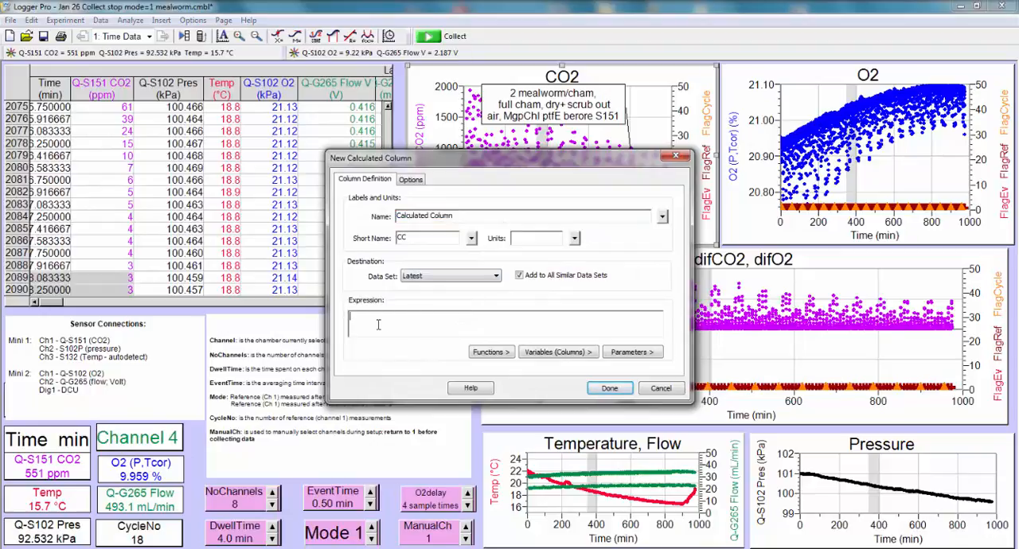
click(490, 356)
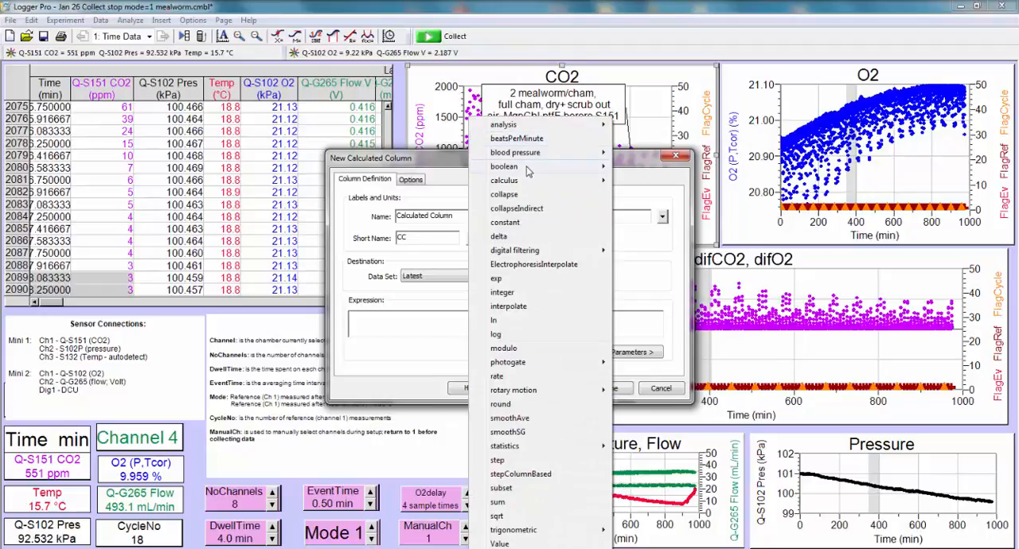
mouse_move(526, 182)
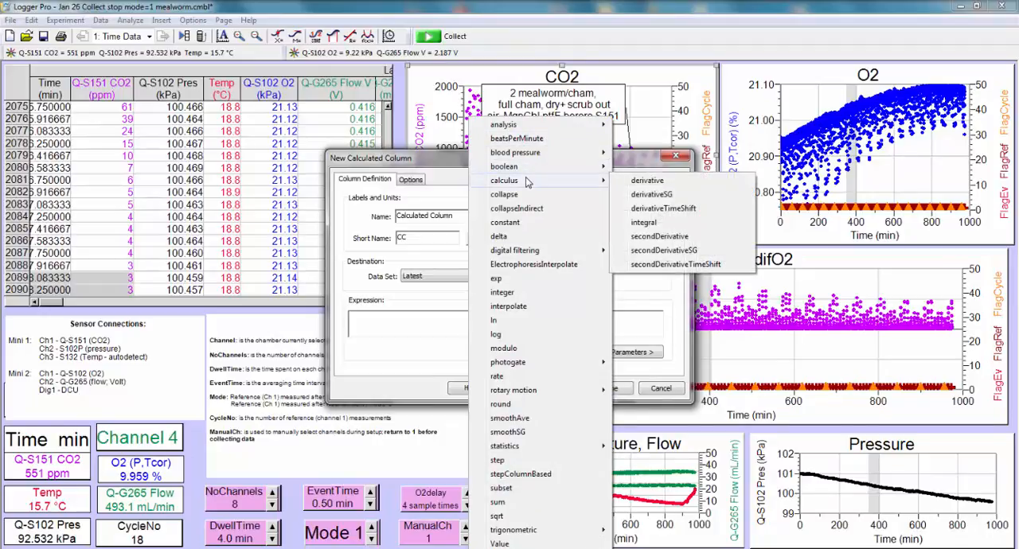
mouse_move(517, 255)
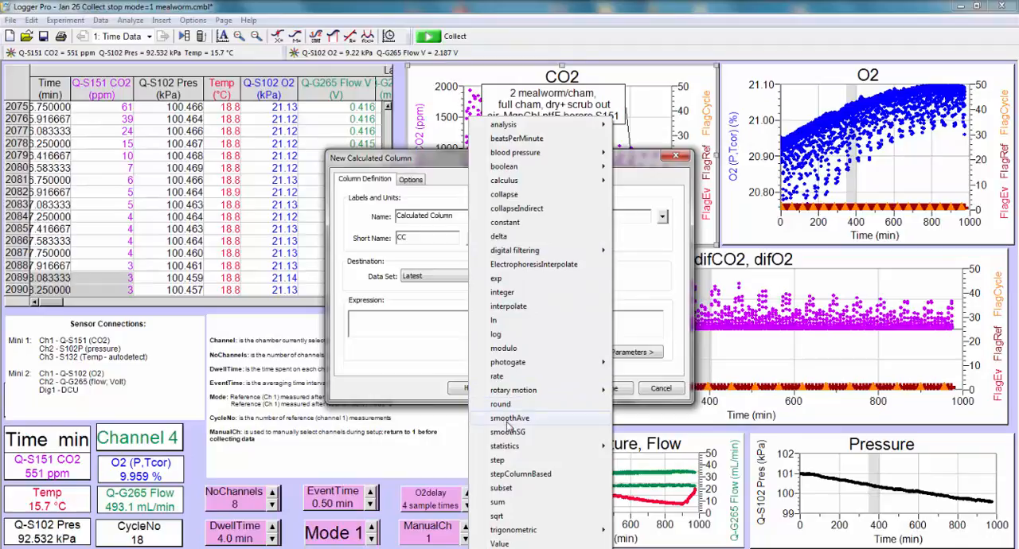
mouse_move(506, 449)
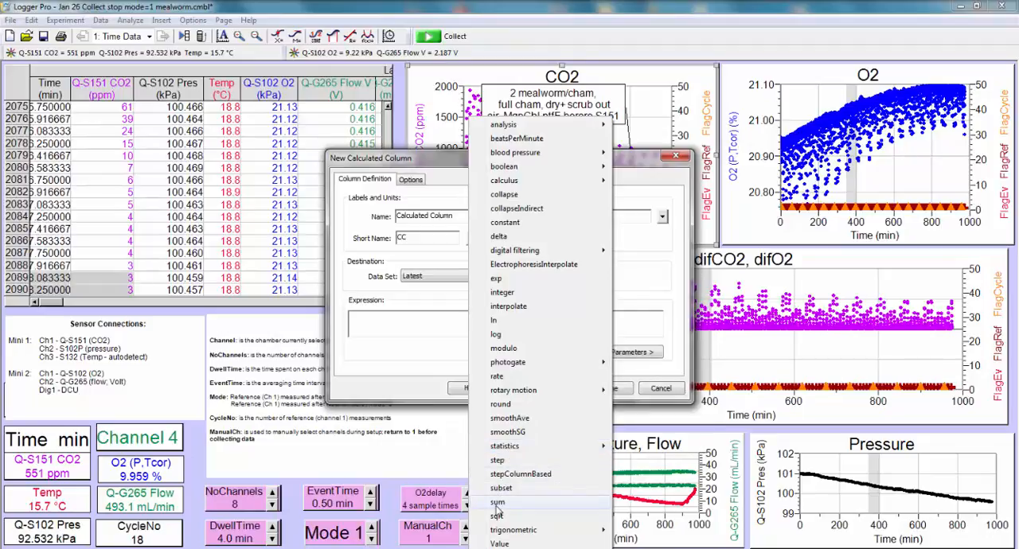
mouse_move(497, 533)
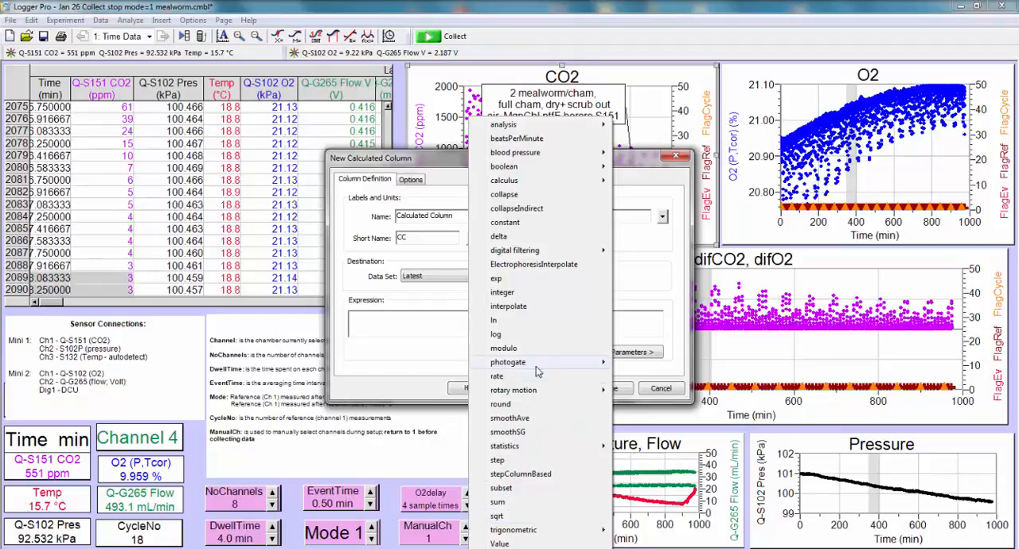
click(642, 270)
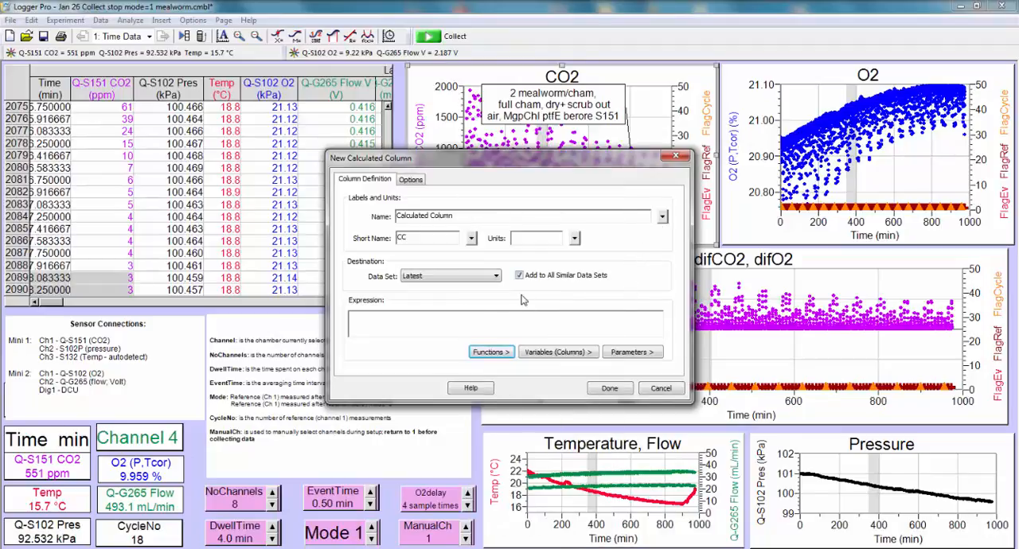
Step: Examine the column variables available for the calculated column's expression without inserting one
click(462, 315)
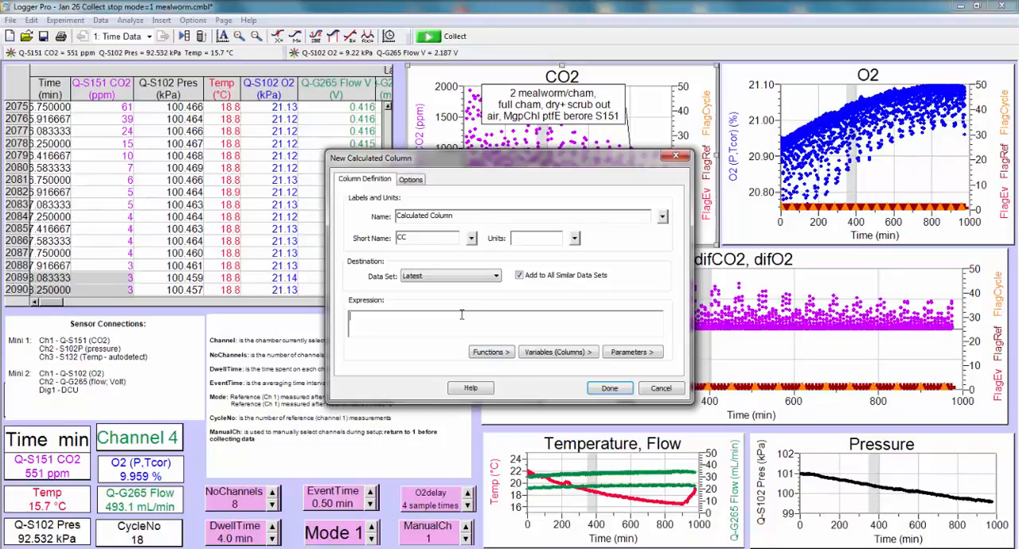
click(561, 355)
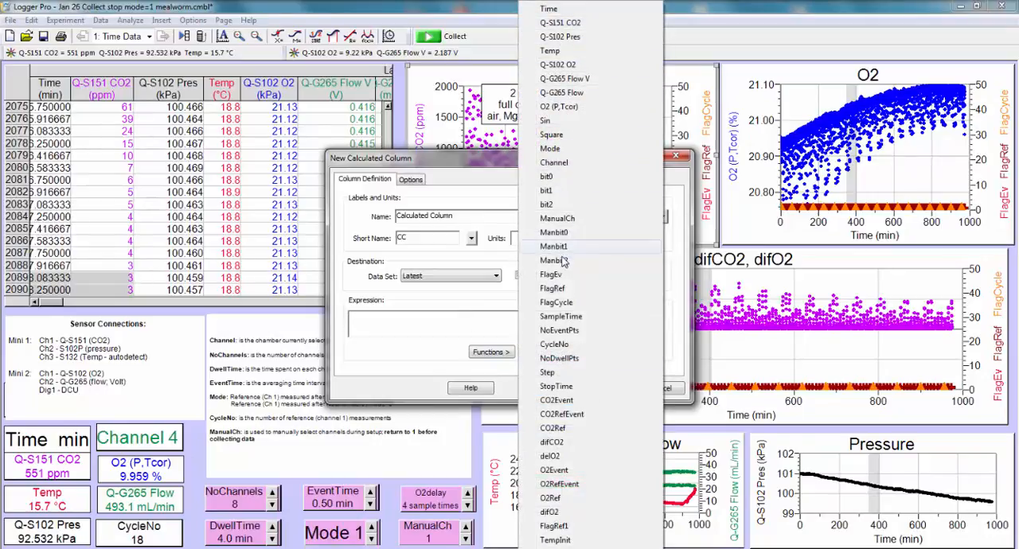
click(436, 321)
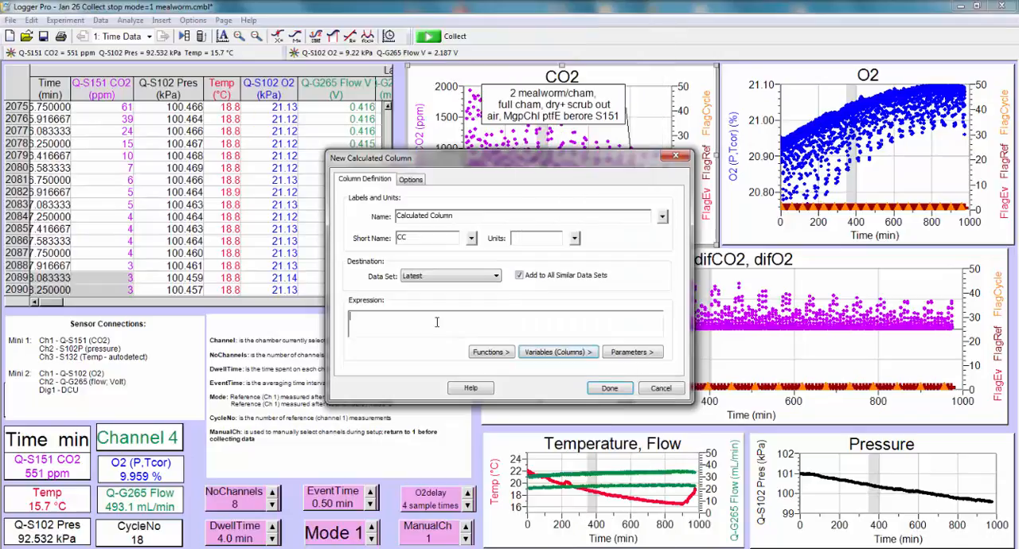
Step: Build the calculated column expression log("Q-S151 CO2")+O2delay from the available function, variable and parameter, and close the definition without creating the column
click(501, 355)
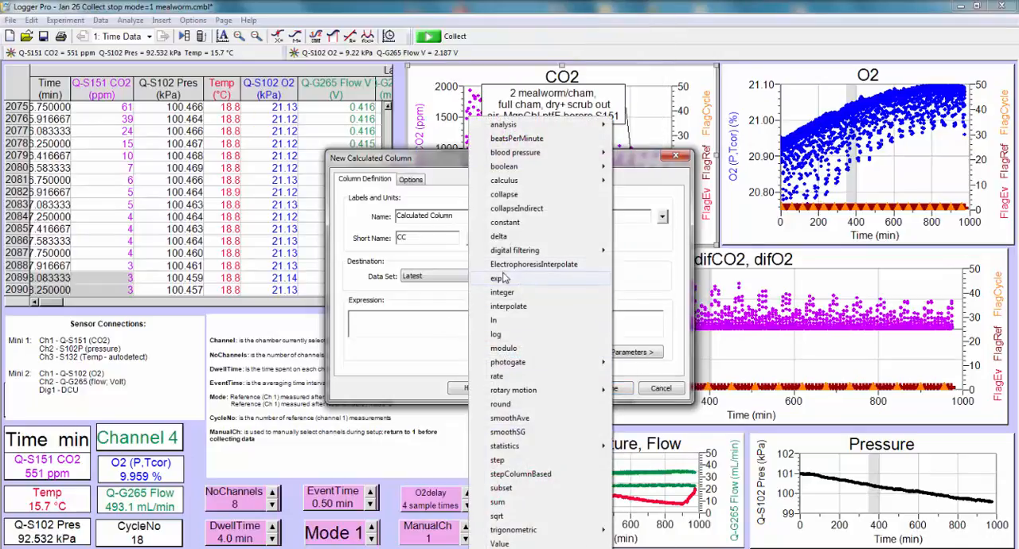
click(496, 336)
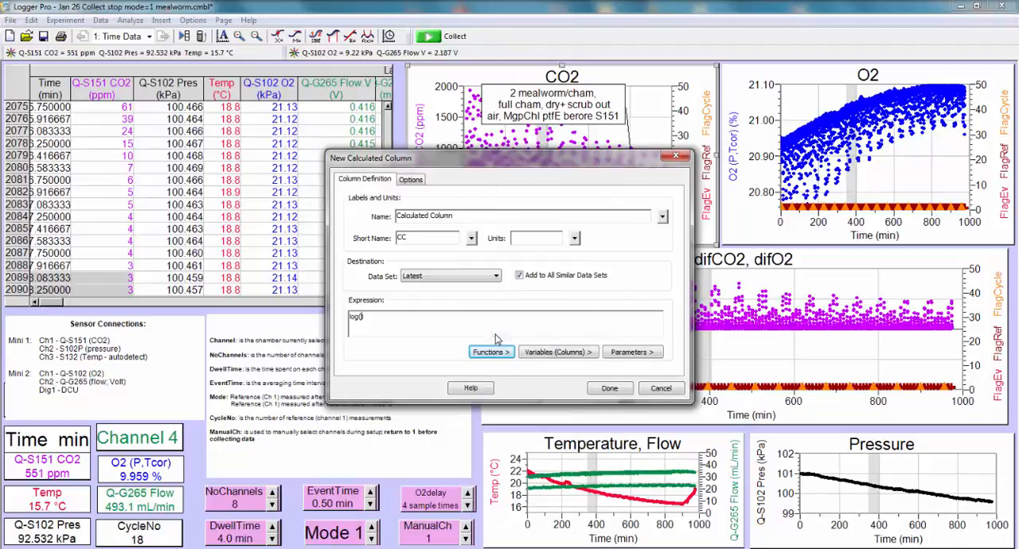
click(533, 353)
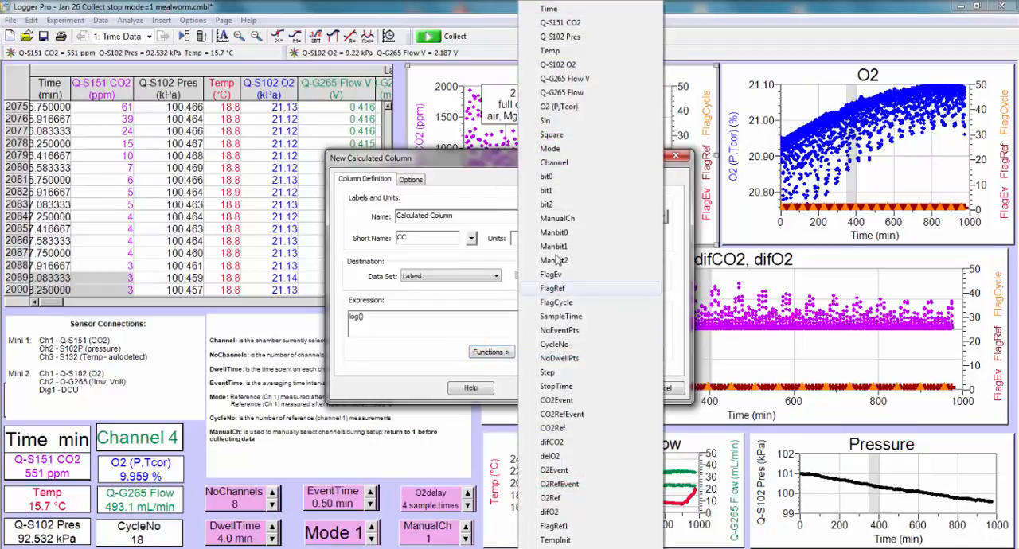
click(572, 23)
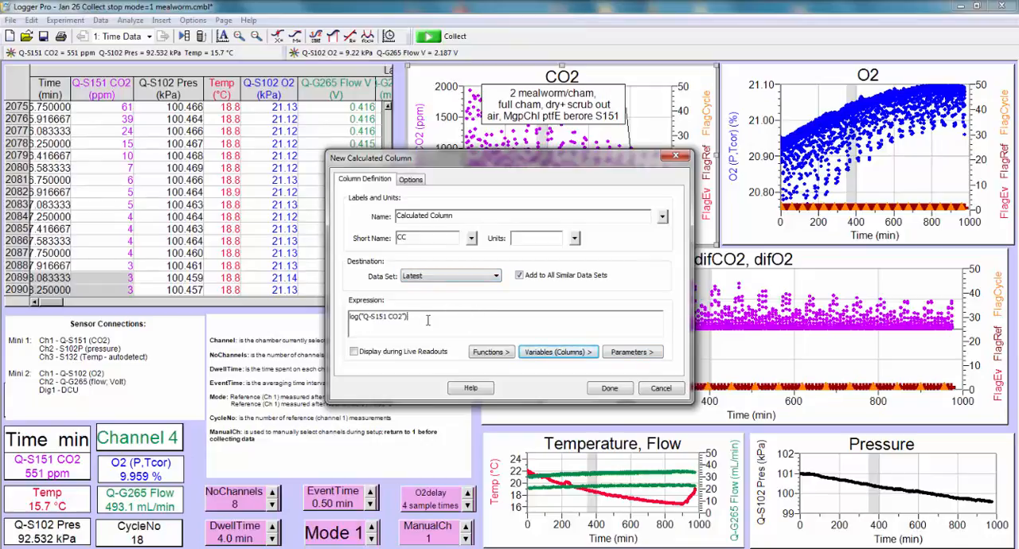
text(-)
click(647, 360)
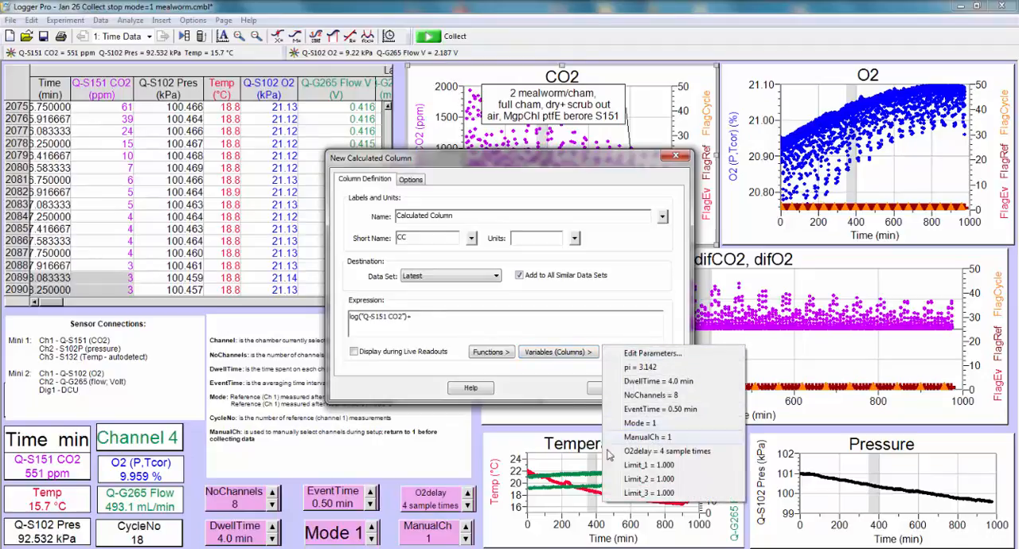
click(634, 451)
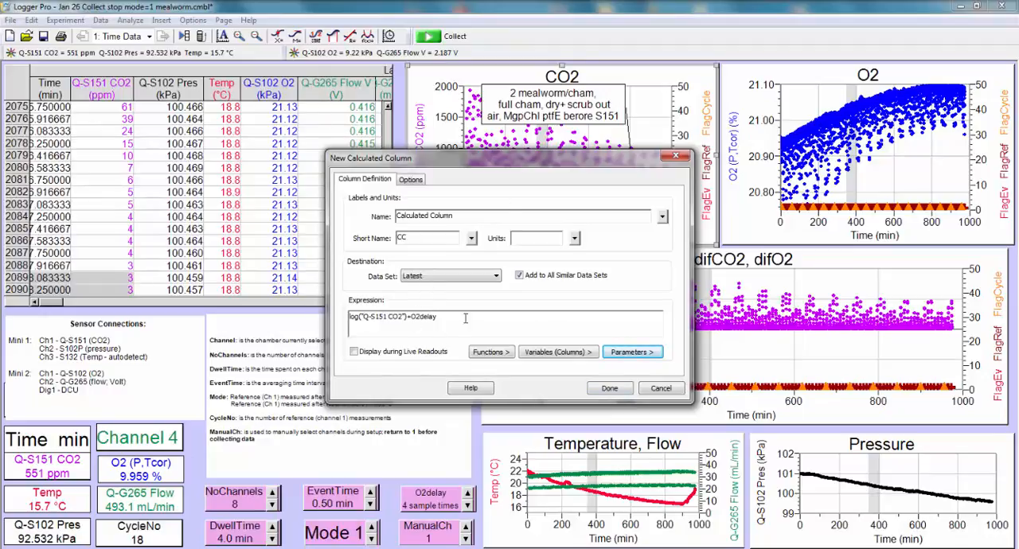
click(674, 156)
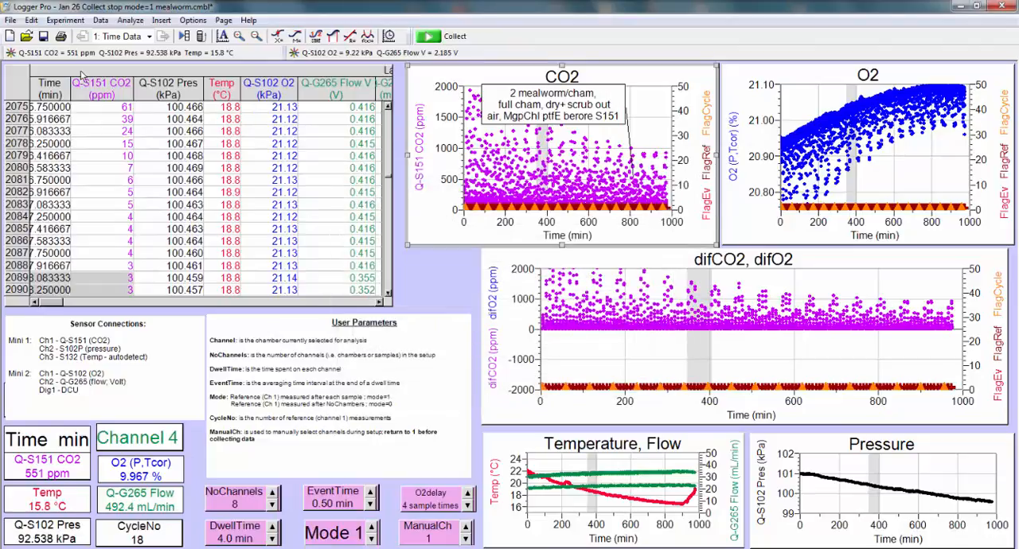
Step: Examine the data table's further columns, such as O2 (P,Tcor) and difCO2, and return to its Time column
click(288, 303)
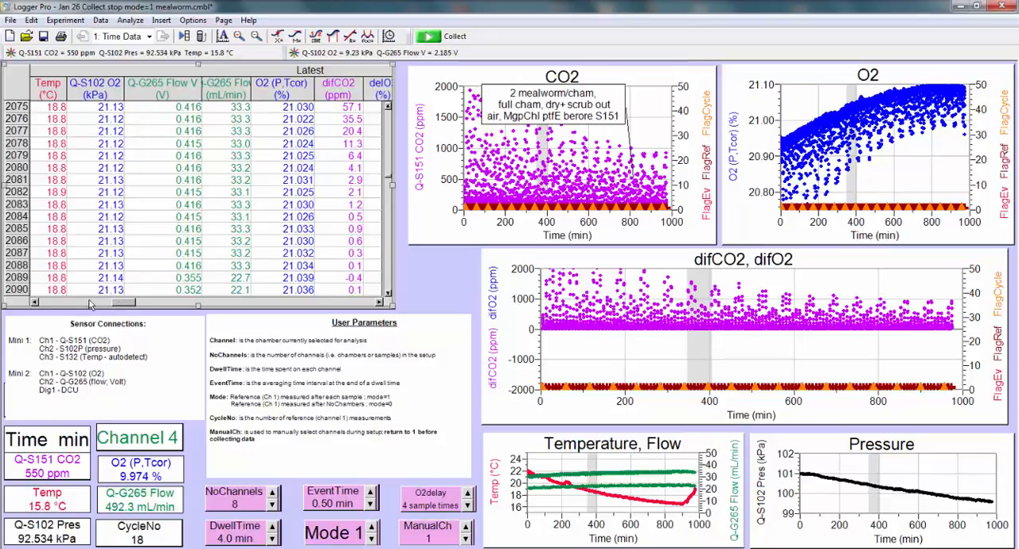
drag(120, 303, 45, 305)
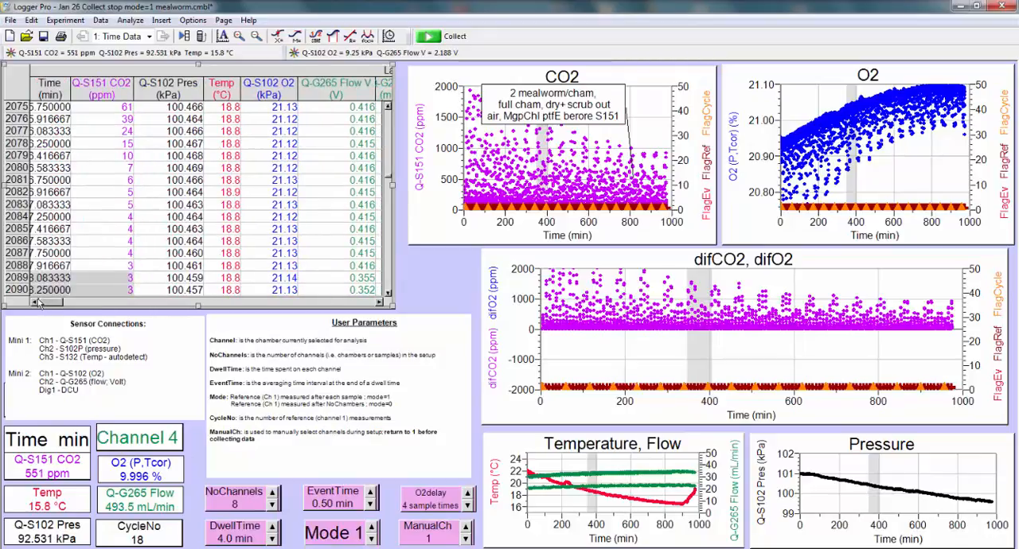
Step: Examine the experiment's user parameters, such as DwellTime, NoChannels, EventTime and Mode, and close them
click(105, 22)
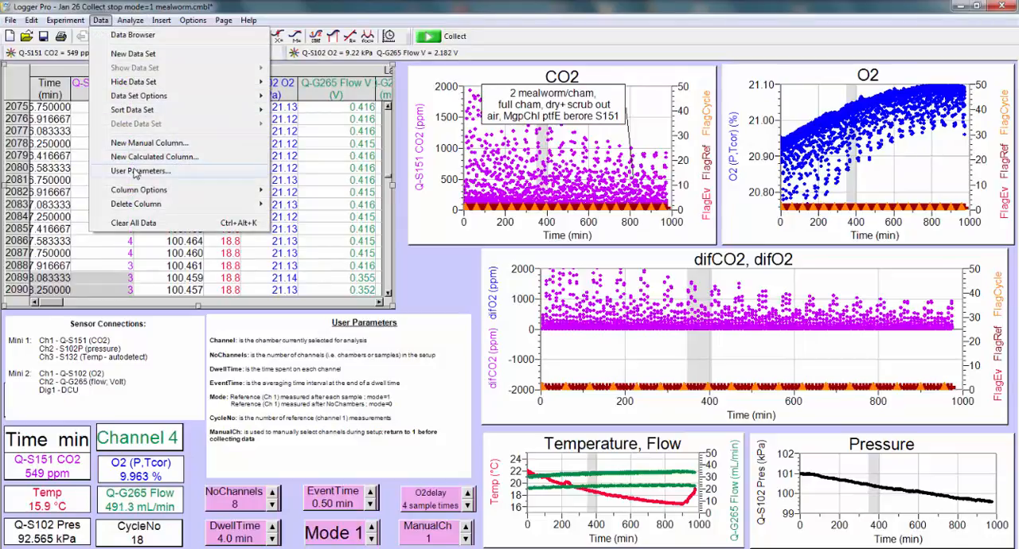
click(136, 171)
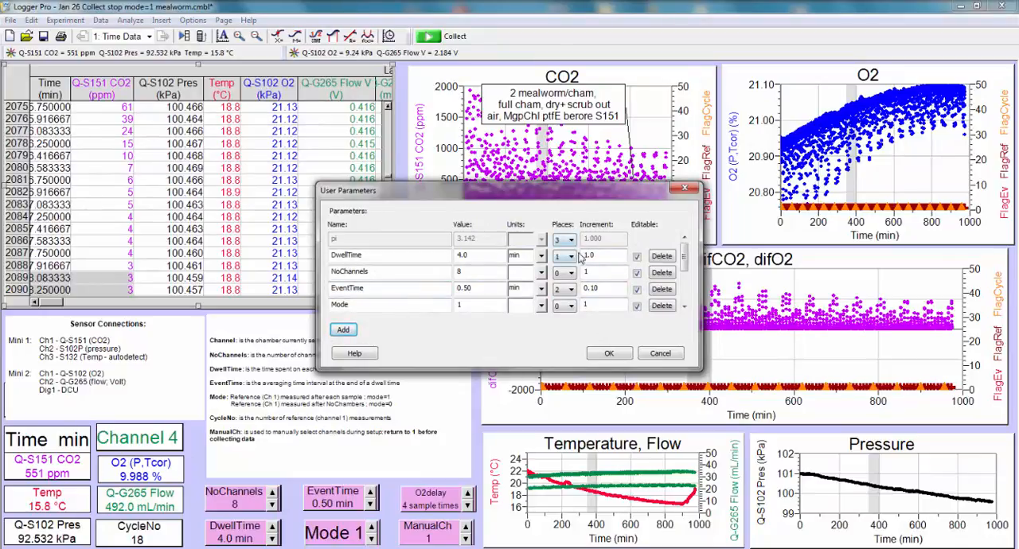
click(685, 190)
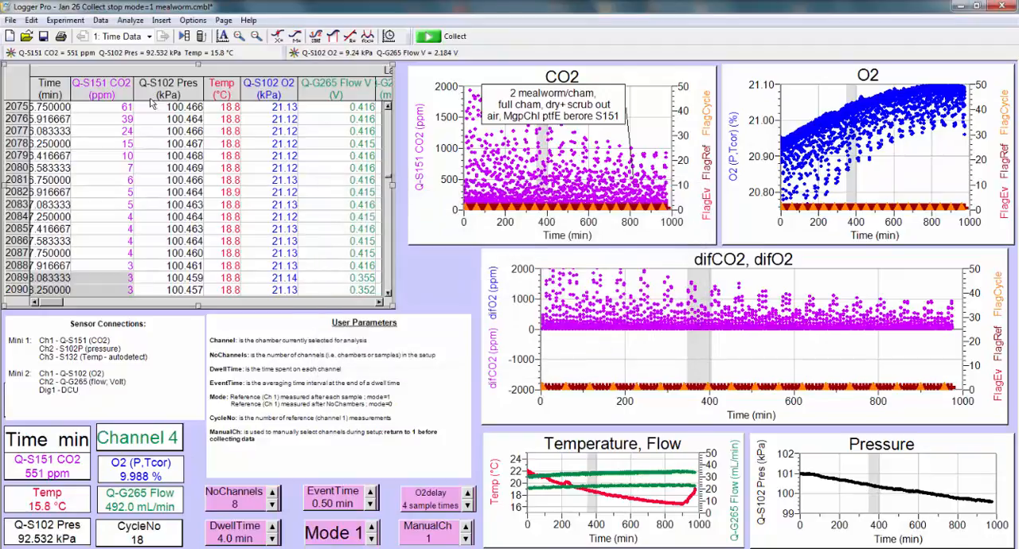
Step: Enable the Examine function to show data point read-outs on the graphs
click(130, 21)
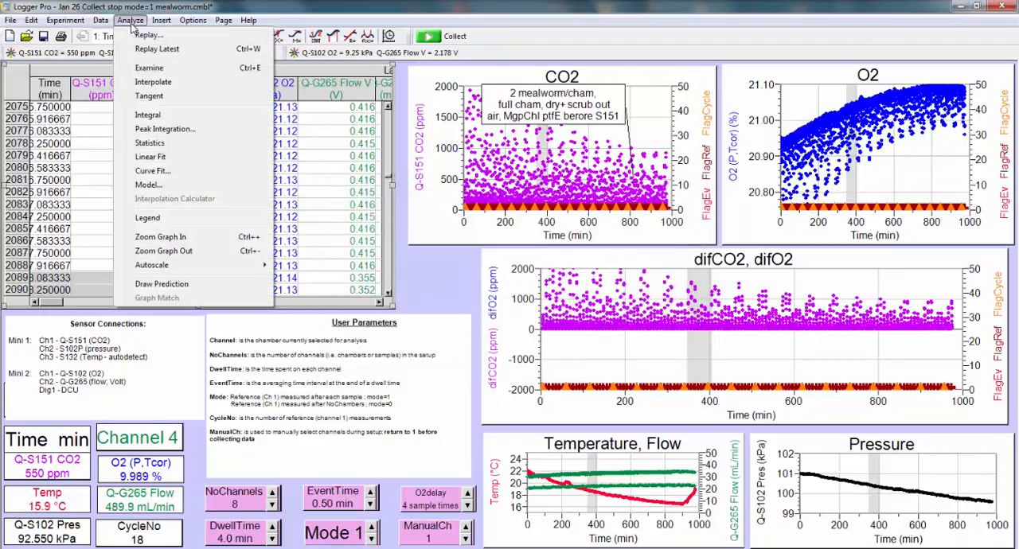
click(149, 68)
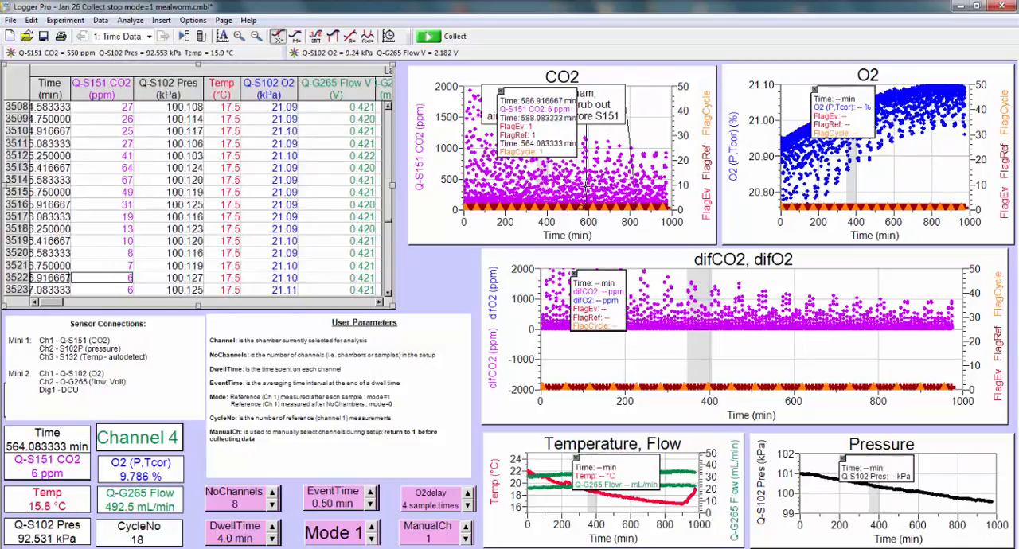
Step: Open a curve fit for the Latest|difCO2 column, look through the general equations from Proportional to Cosine Squared, and close without fitting
click(130, 21)
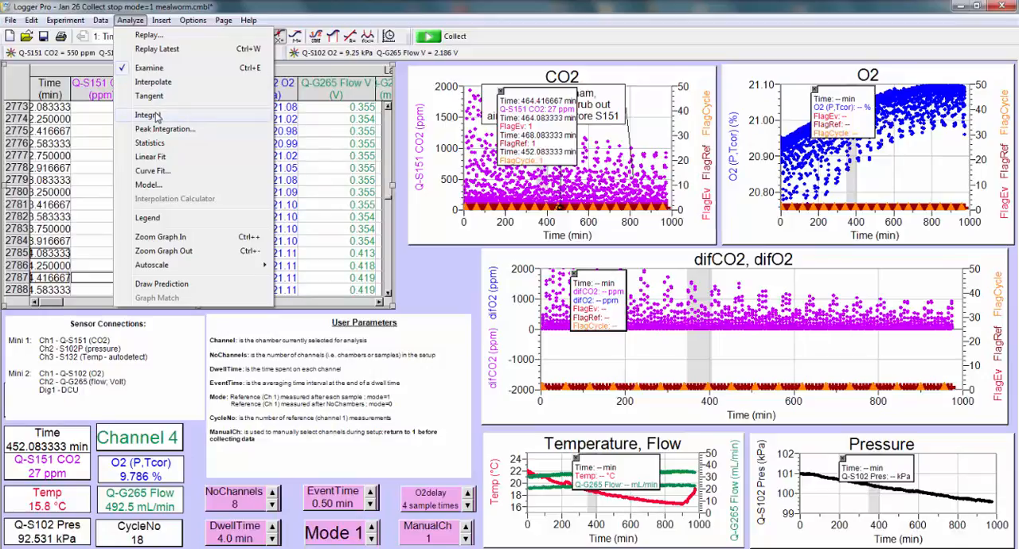
click(152, 170)
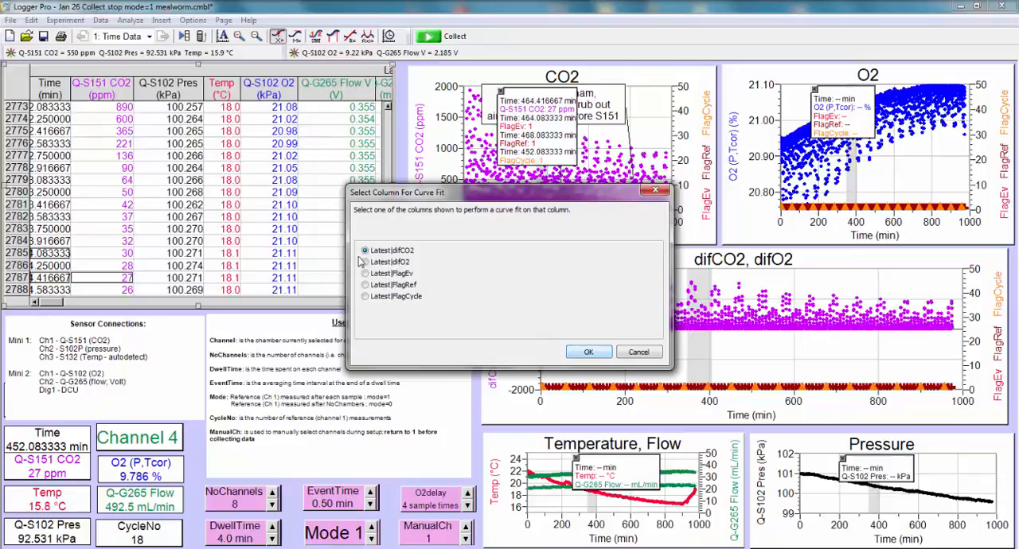
click(589, 353)
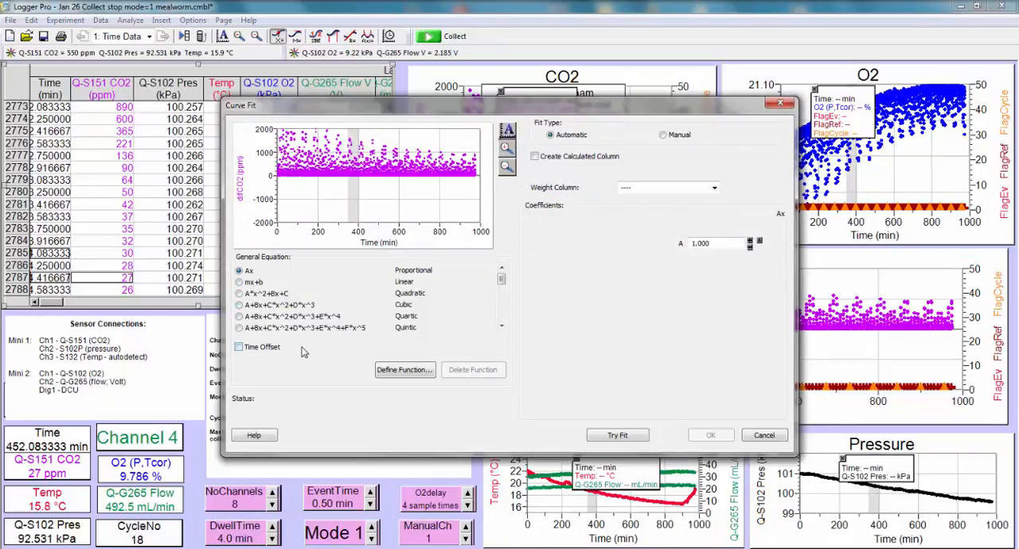
click(501, 317)
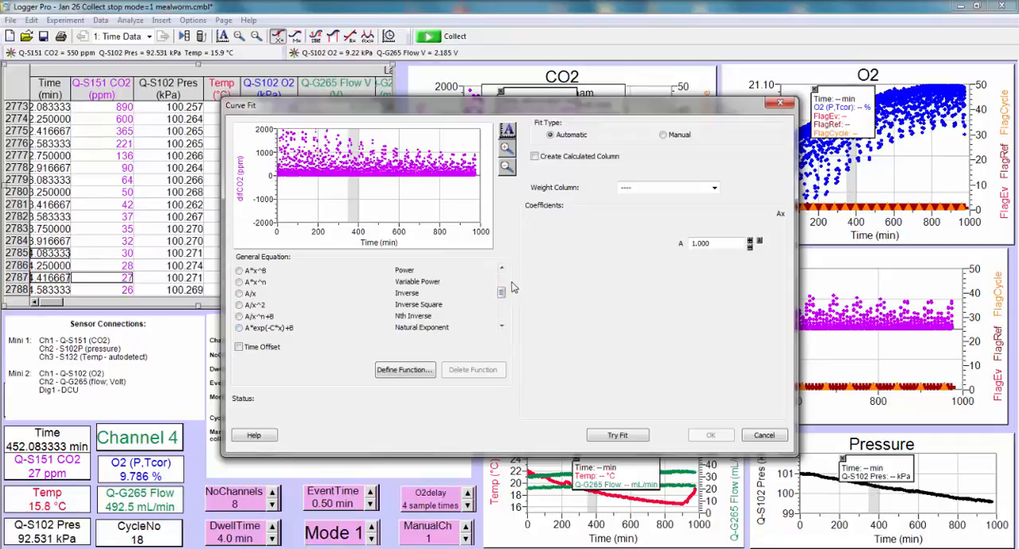
click(501, 308)
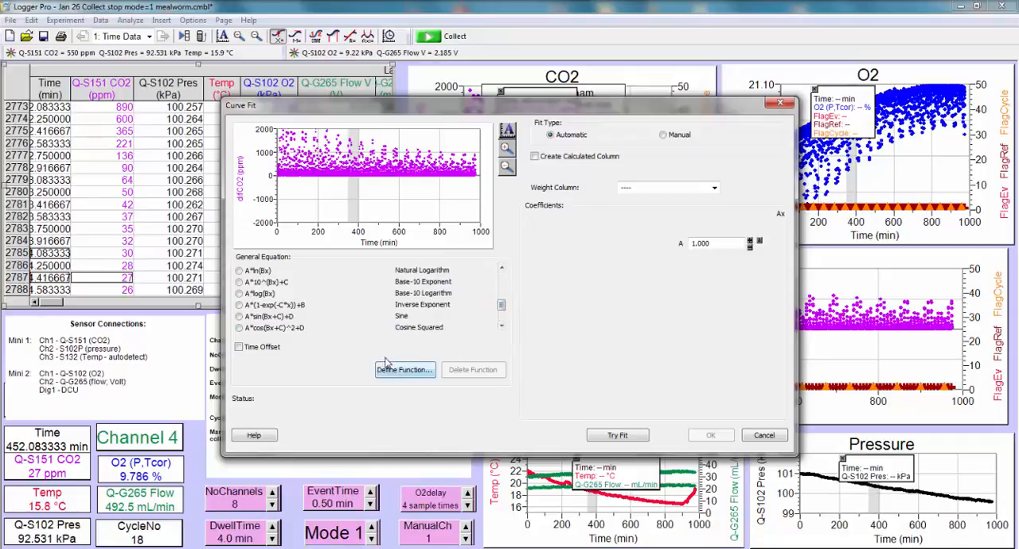
click(780, 104)
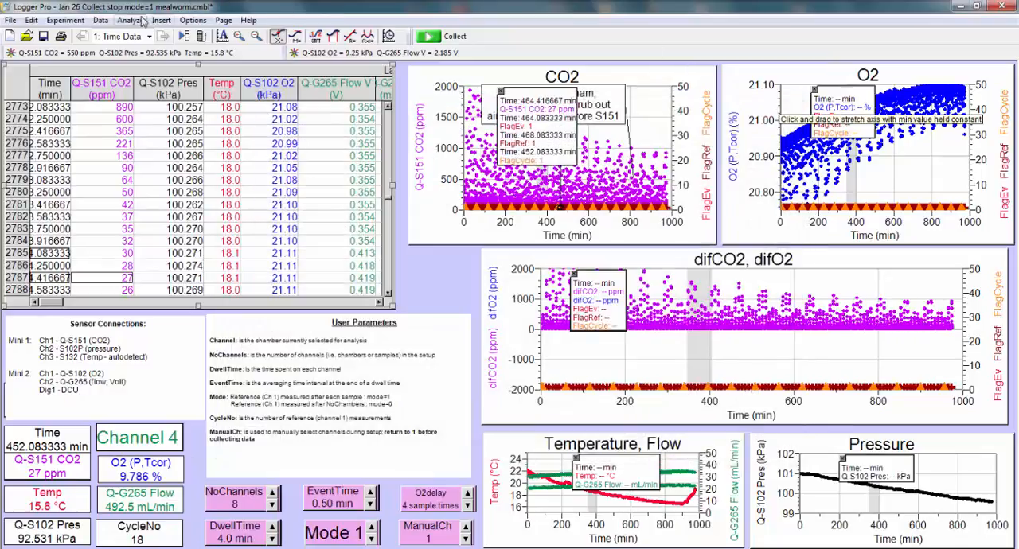
Step: Insert a new graph on the page
click(132, 20)
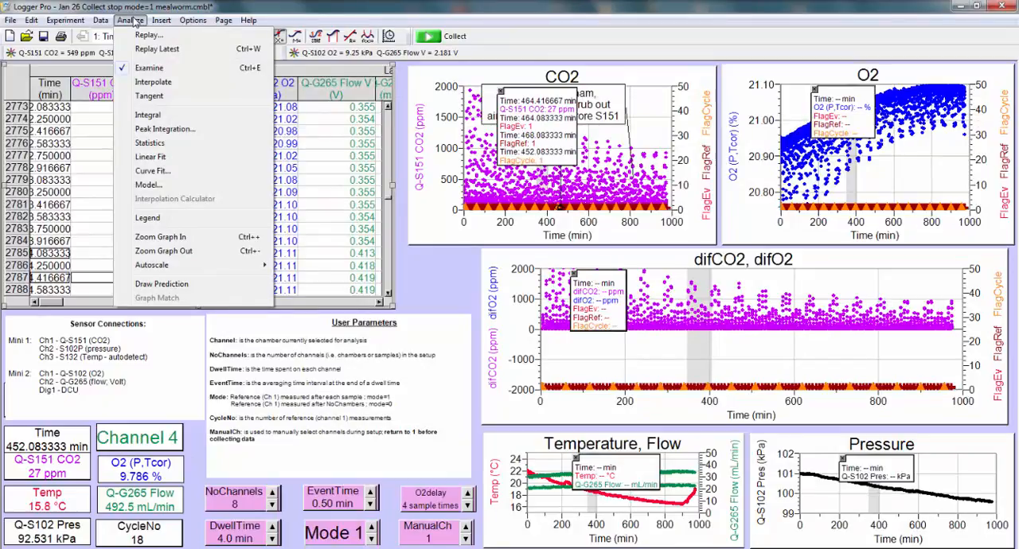
mouse_move(163, 22)
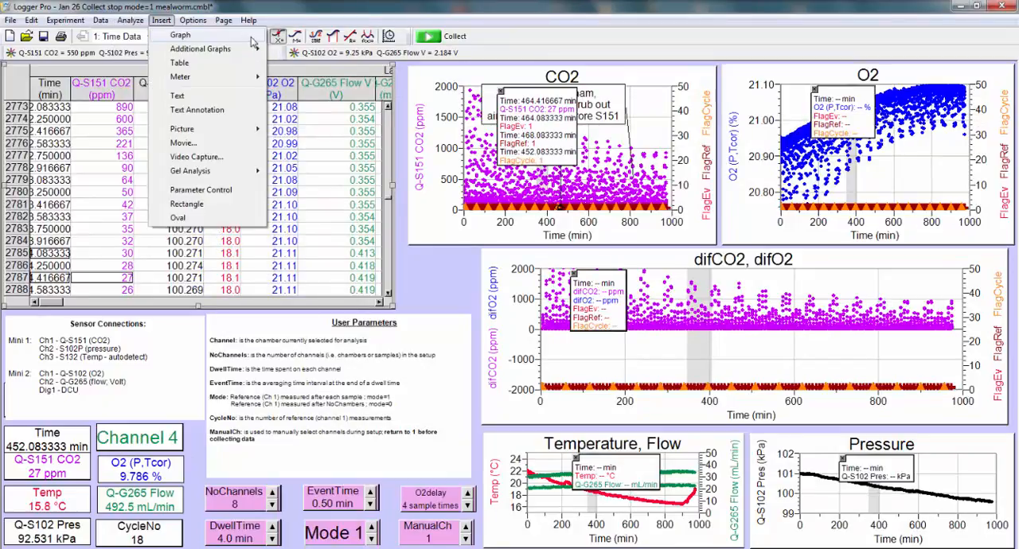
click(164, 22)
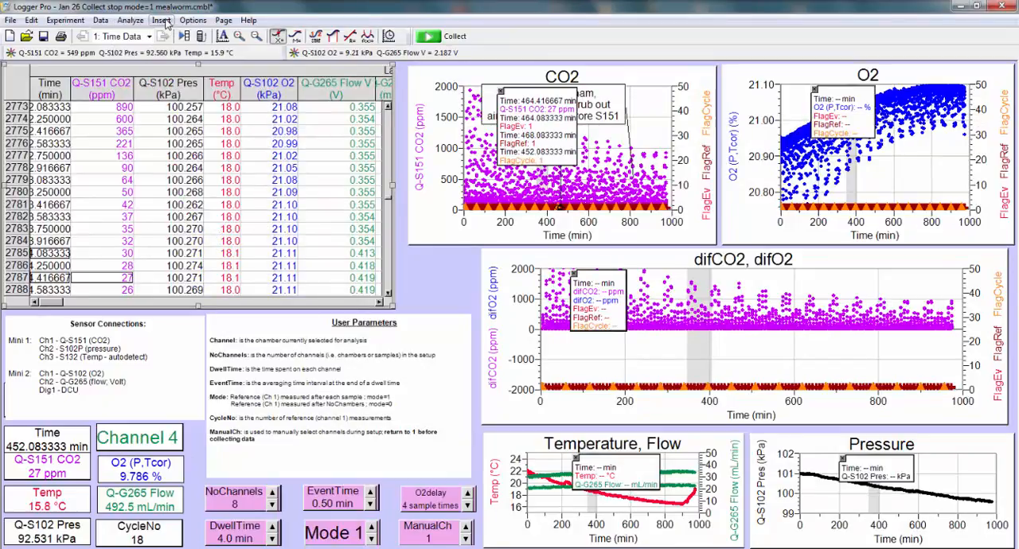
click(165, 21)
click(176, 34)
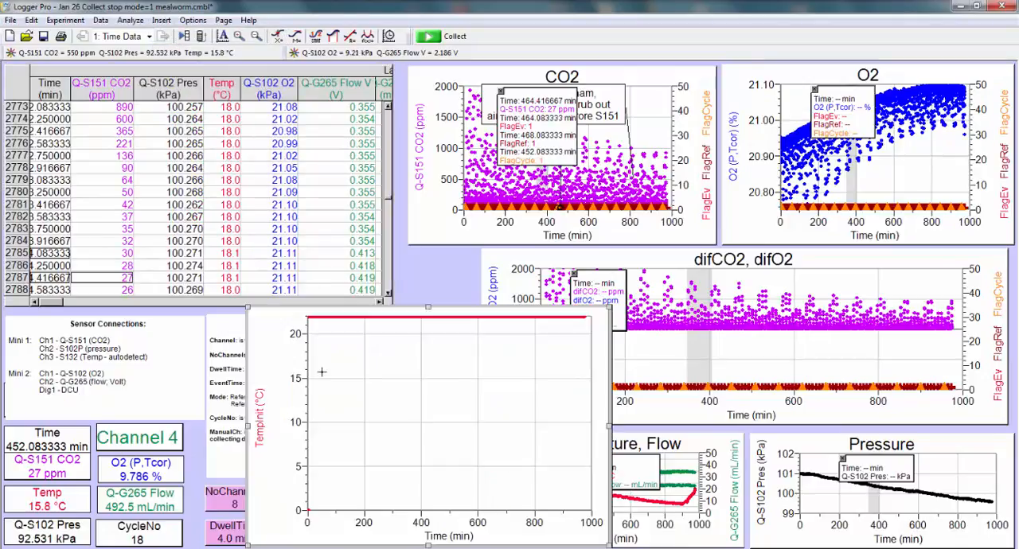
Step: Examine the new graph's appearance and axes options, including the x-axis column and scaling choices, and close them
double_click(310, 377)
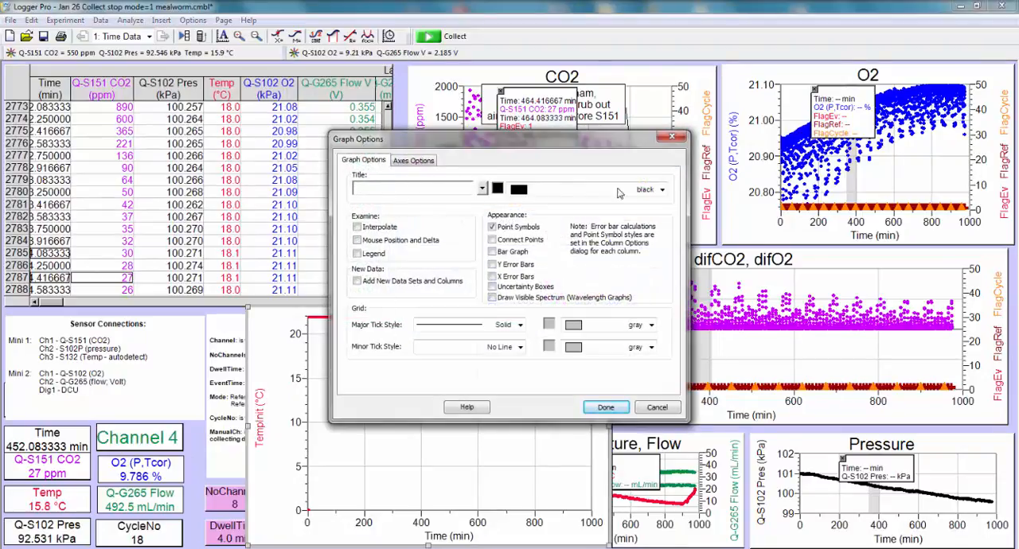
click(413, 161)
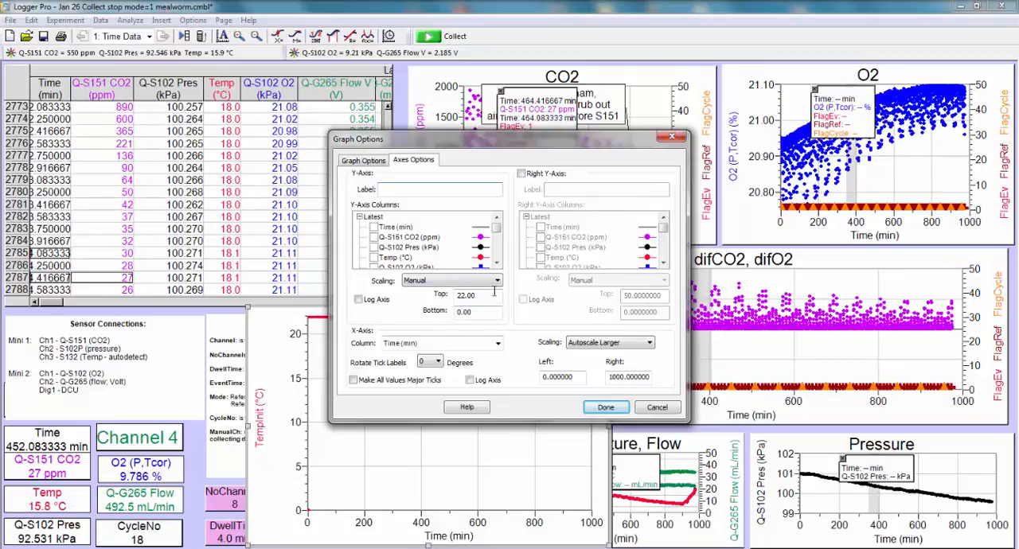
click(496, 346)
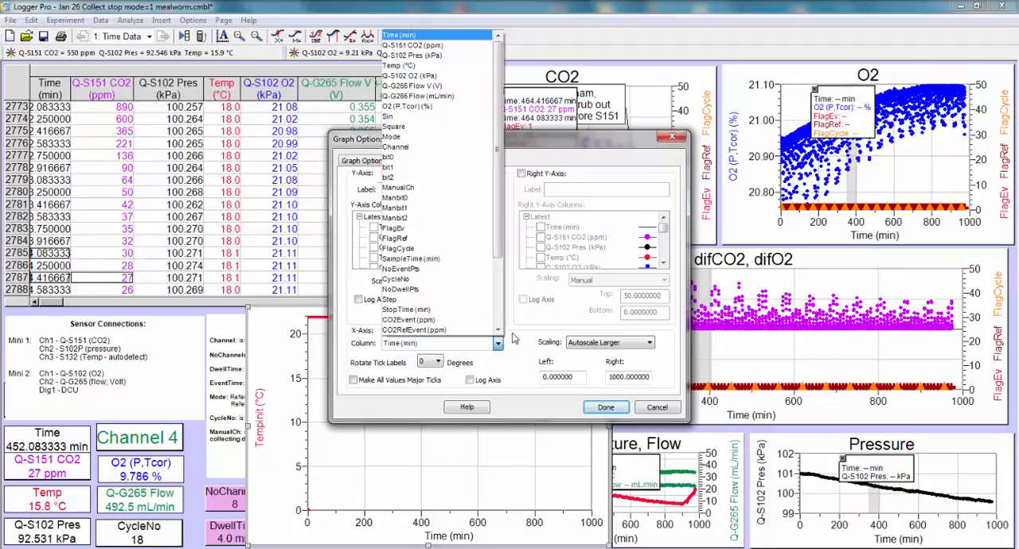
click(497, 344)
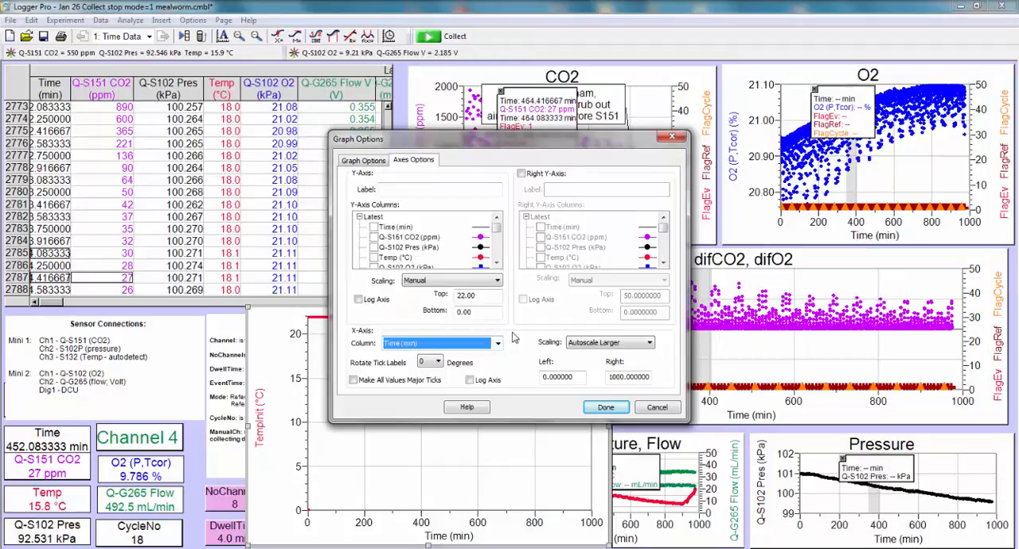
click(651, 344)
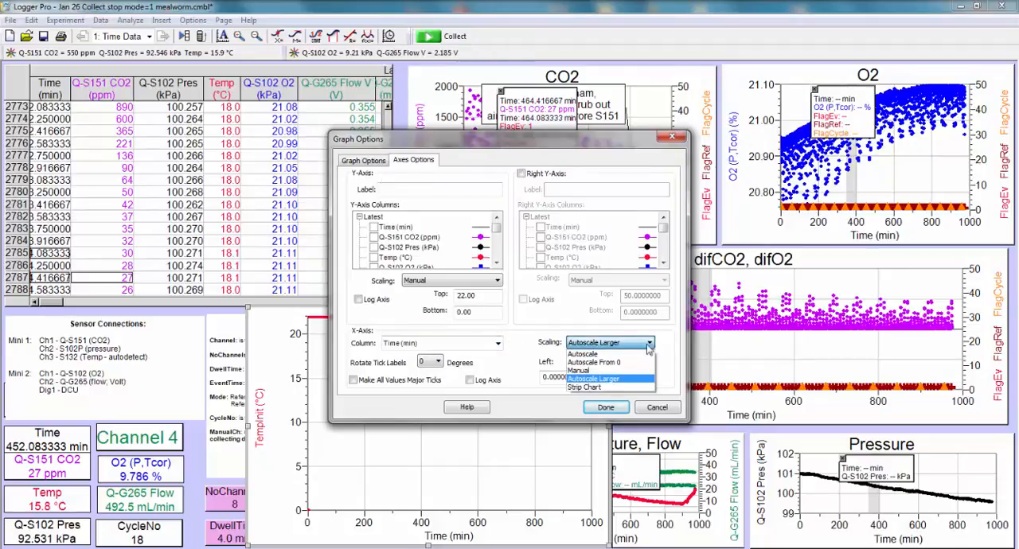
click(671, 141)
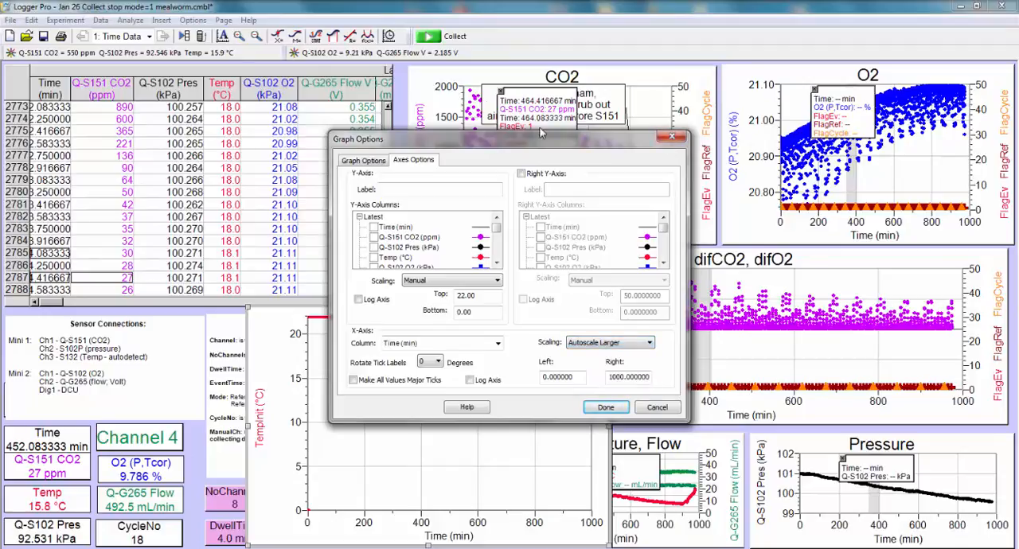
click(670, 141)
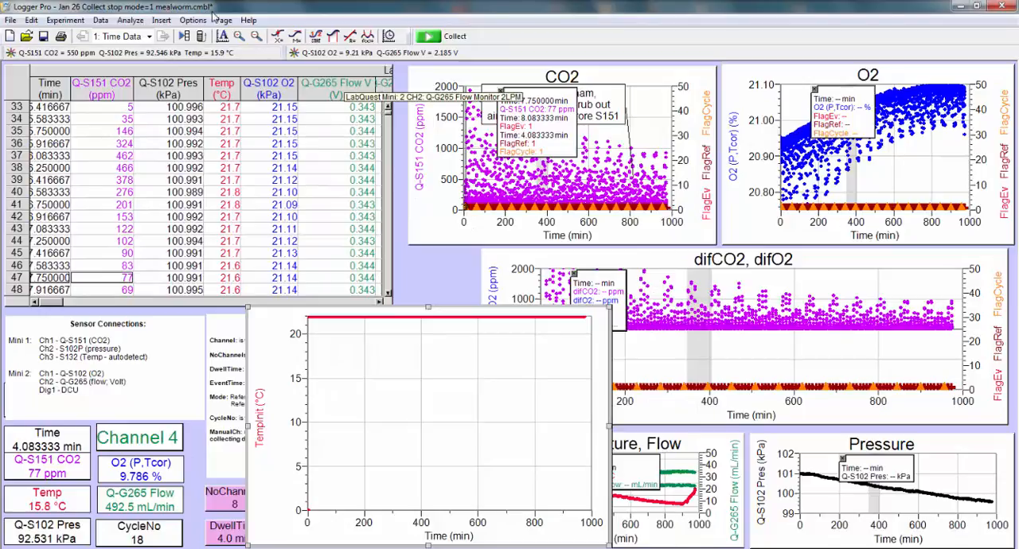
Step: Insert a second data table and inspect its displayed-column and font options
click(163, 21)
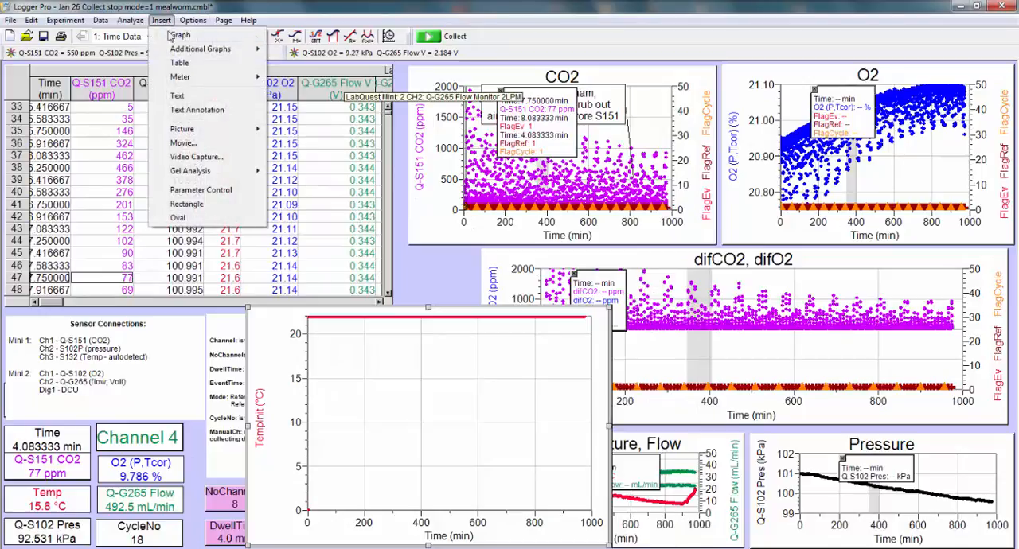
click(179, 64)
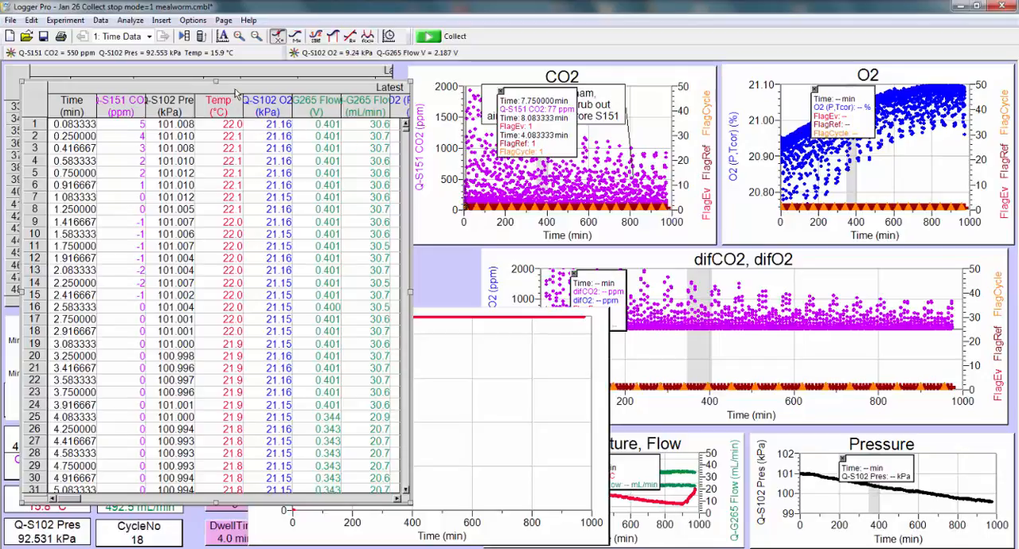
right_click(236, 94)
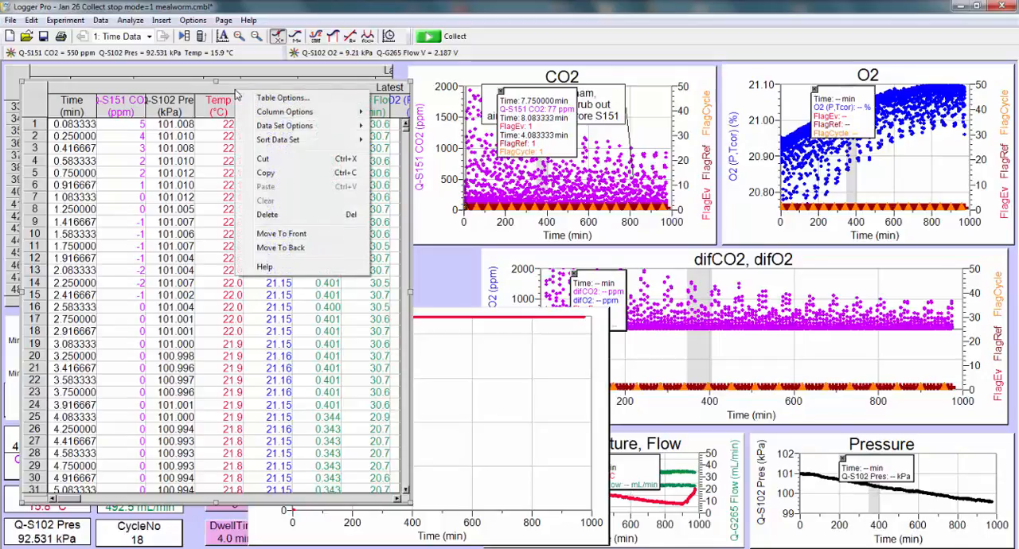
click(280, 99)
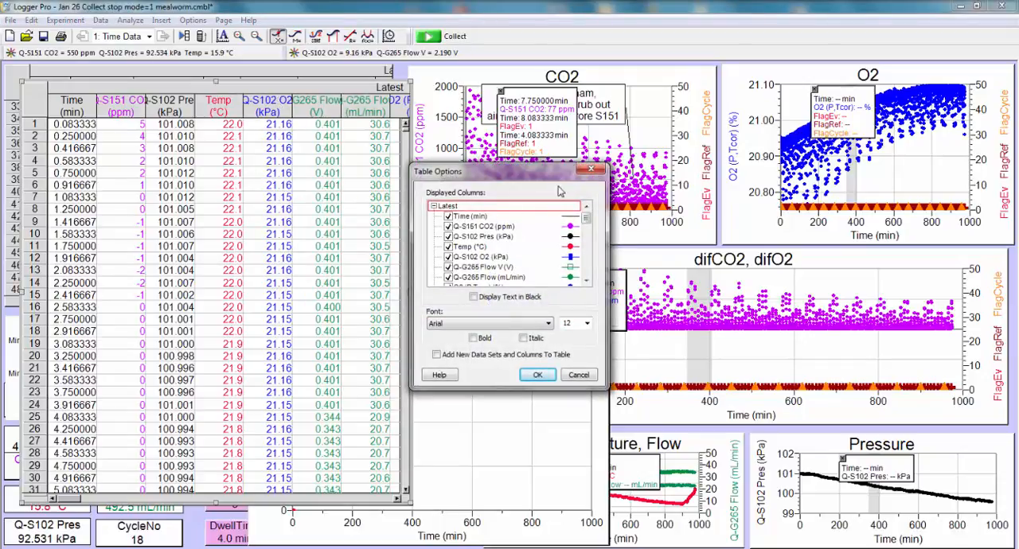
click(589, 172)
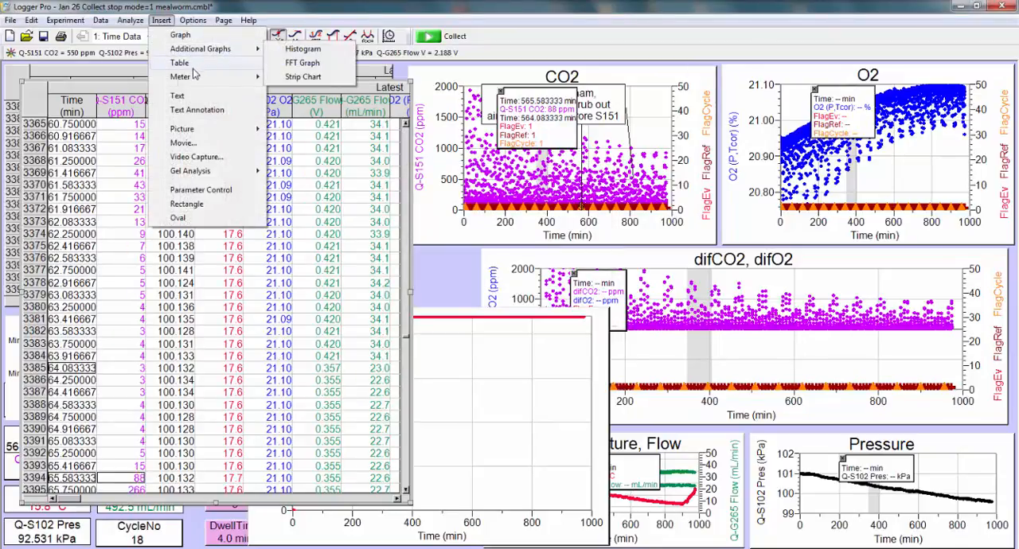
Step: Insert a parameter control on the page and delete the second data table that covers it
mouse_move(201, 81)
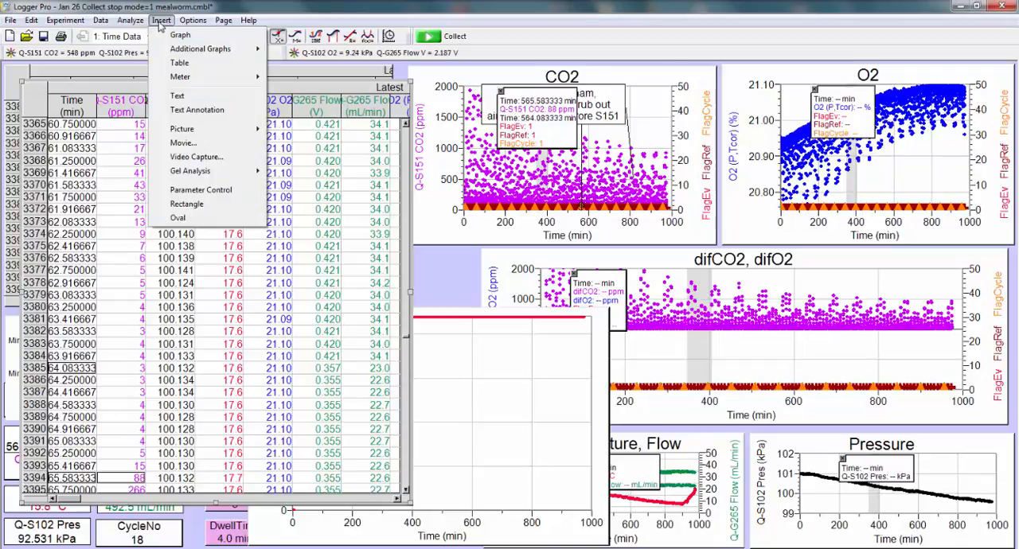
mouse_move(186, 129)
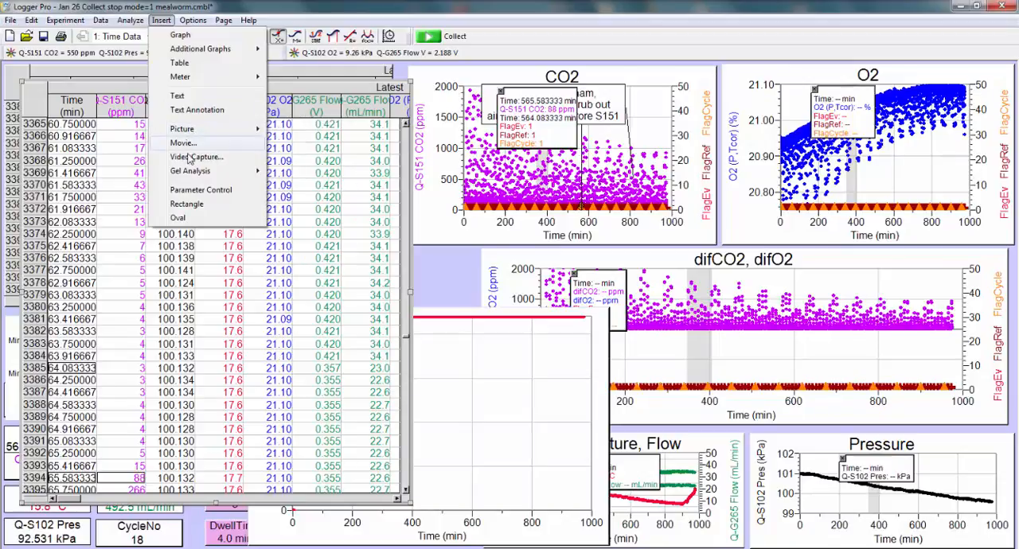
click(192, 190)
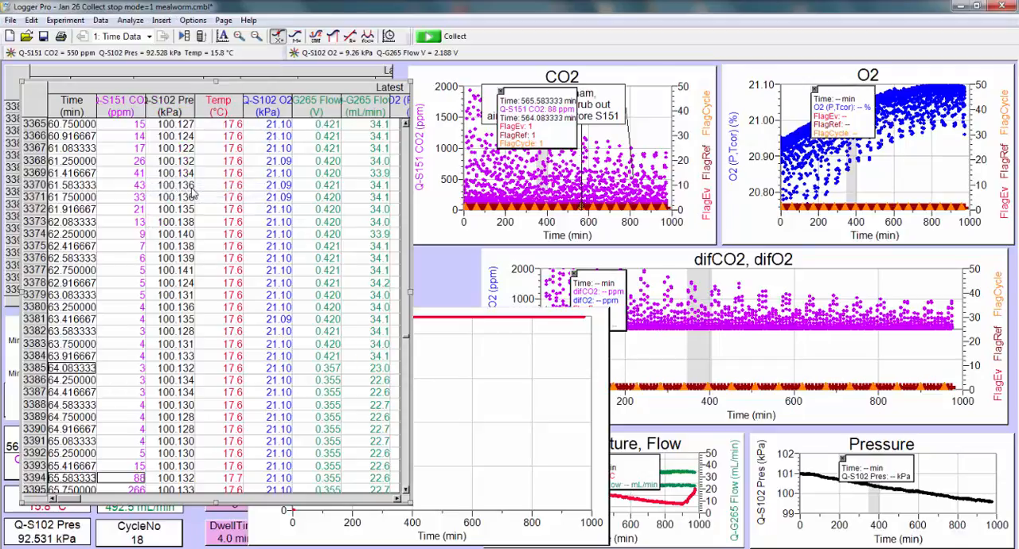
click(135, 122)
key(Delete)
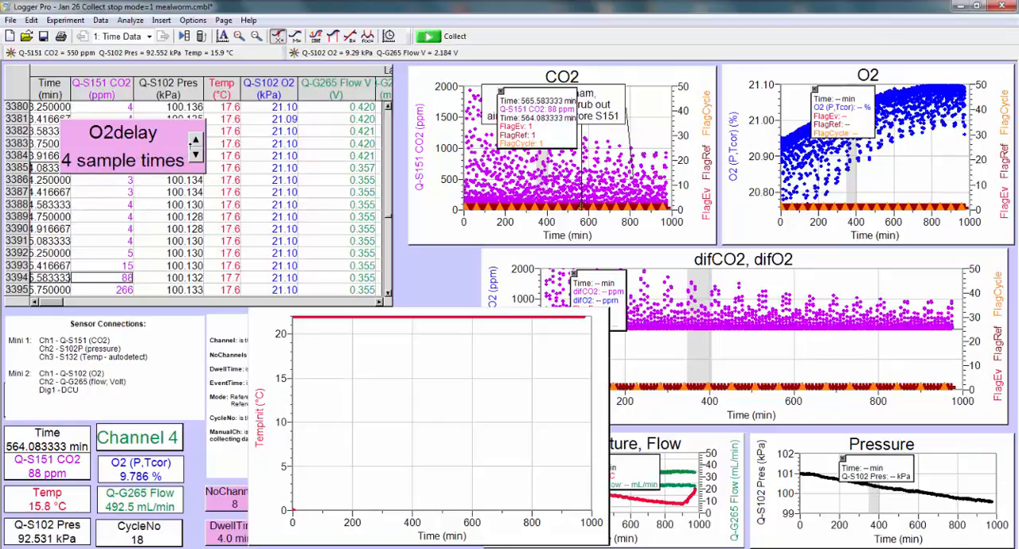
Step: Examine the new O2delay parameter control's options for parameter, value, increment, font and colors, and close them
double_click(159, 147)
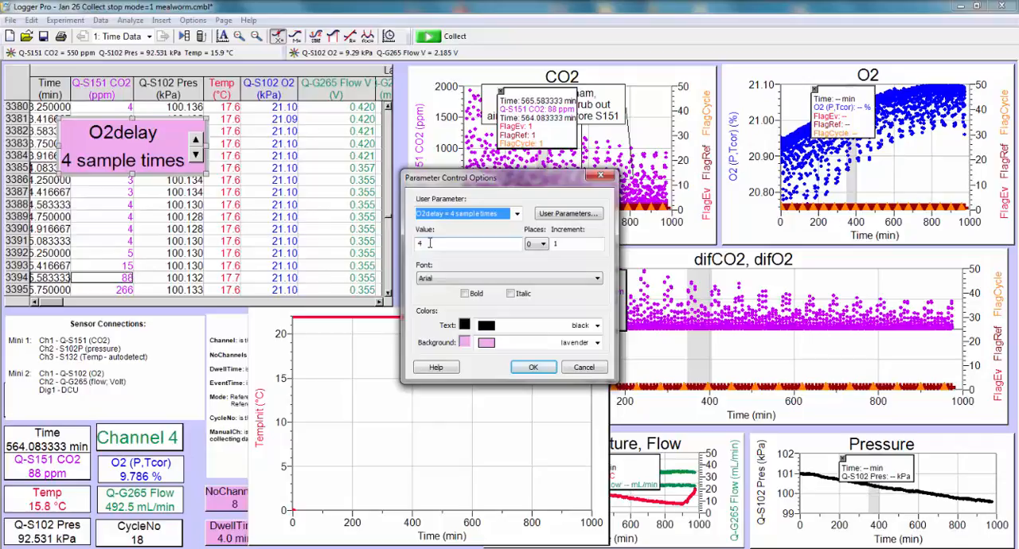
click(604, 180)
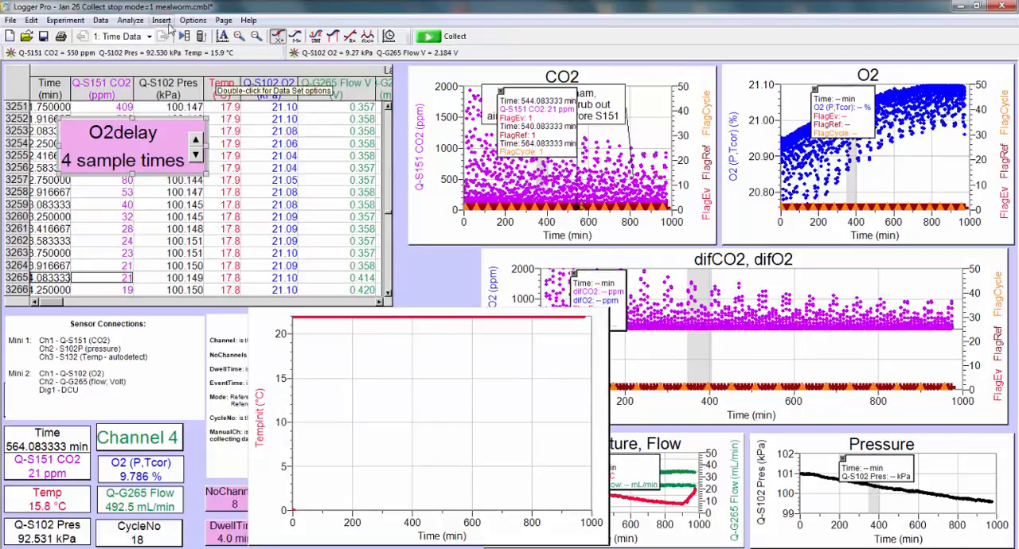
click(164, 22)
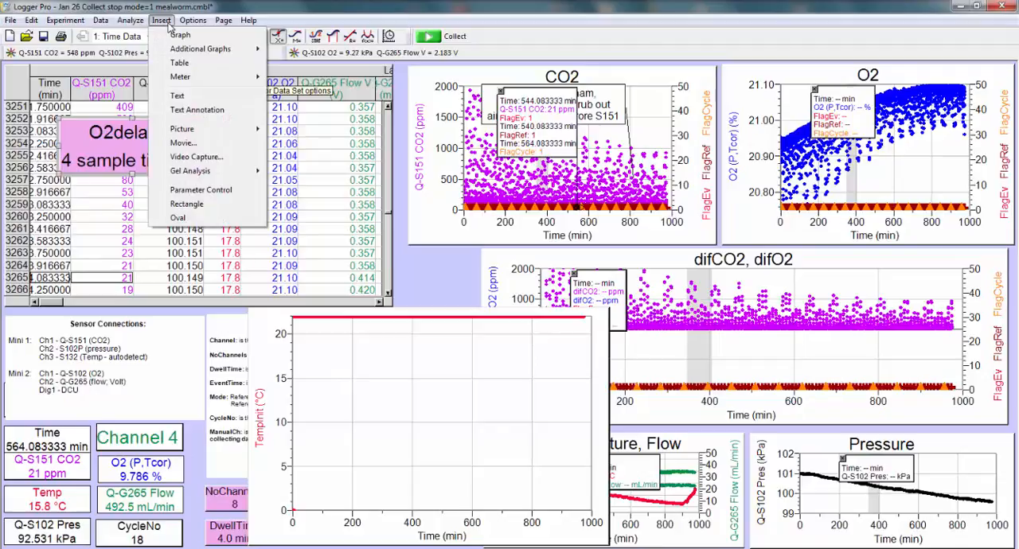
mouse_move(191, 23)
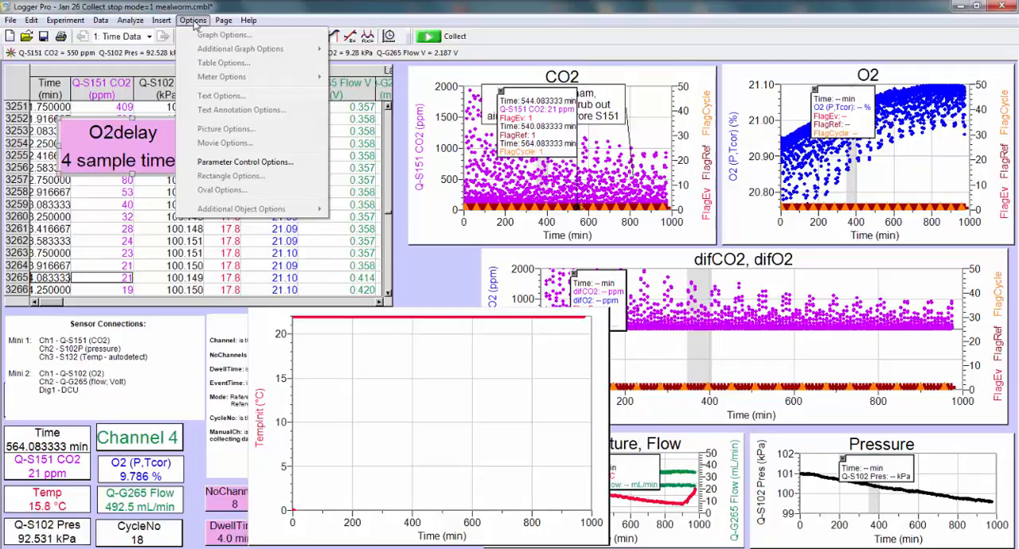
Step: Add a blank, untitled page after the current page and check the list of pages in the file
mouse_move(224, 23)
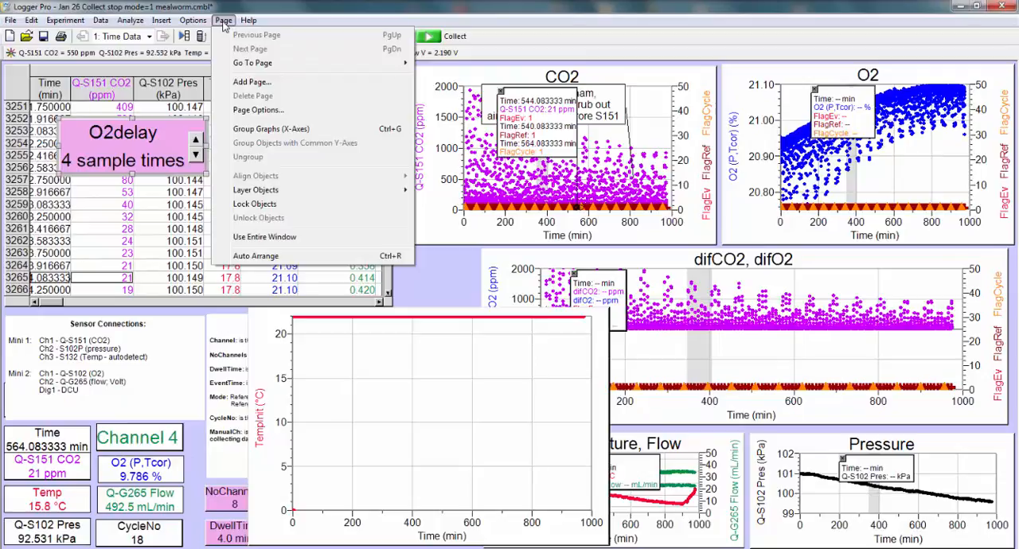
click(251, 84)
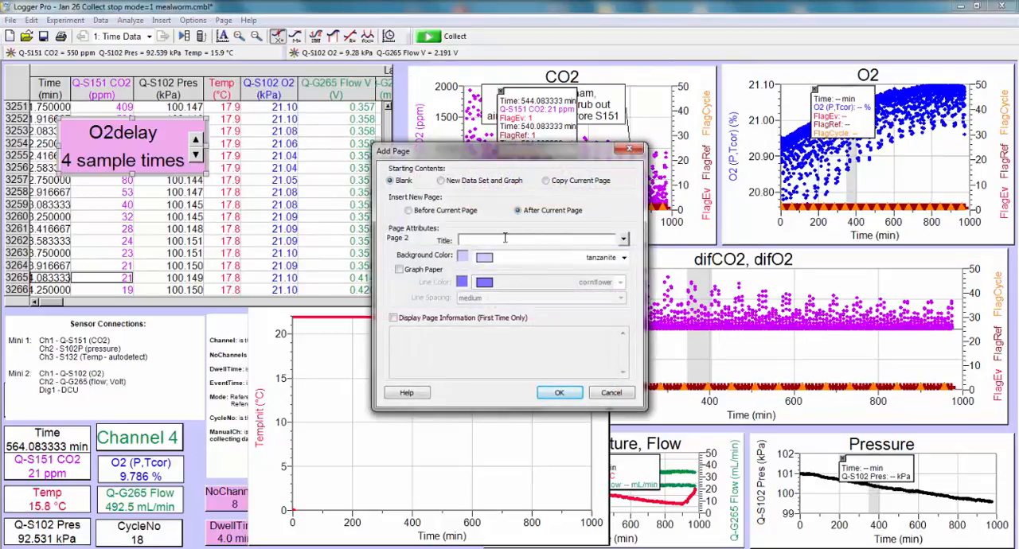
click(557, 393)
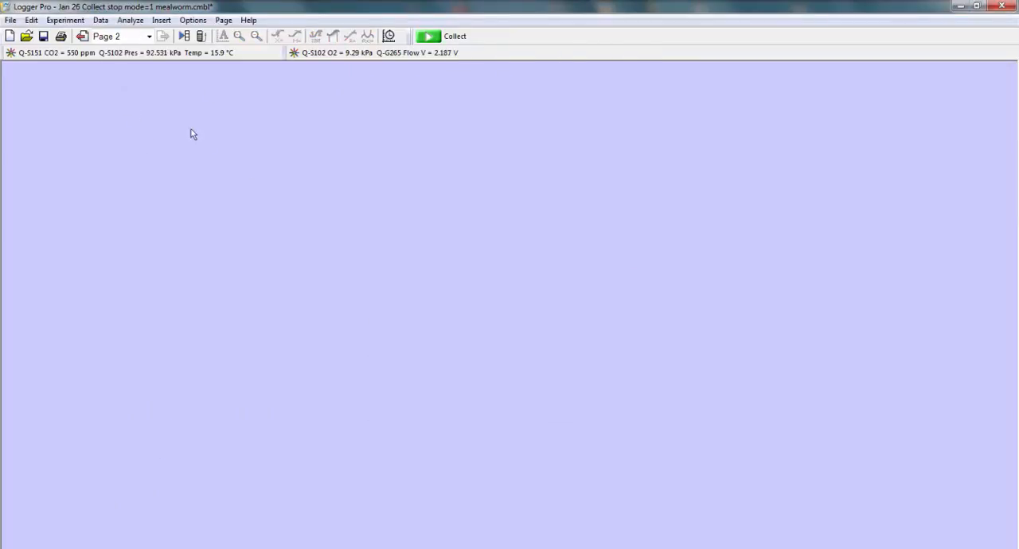
click(149, 37)
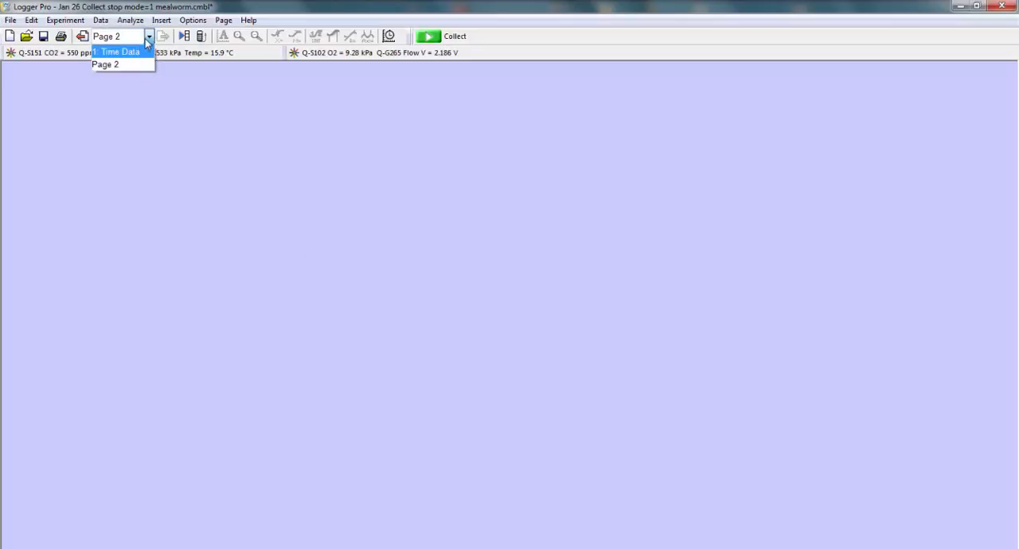
click(147, 37)
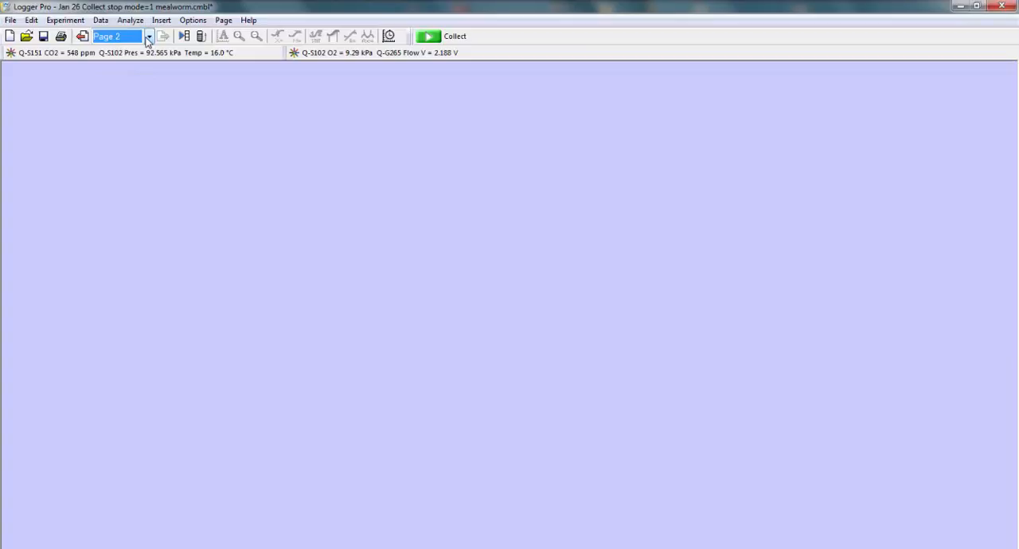
click(223, 21)
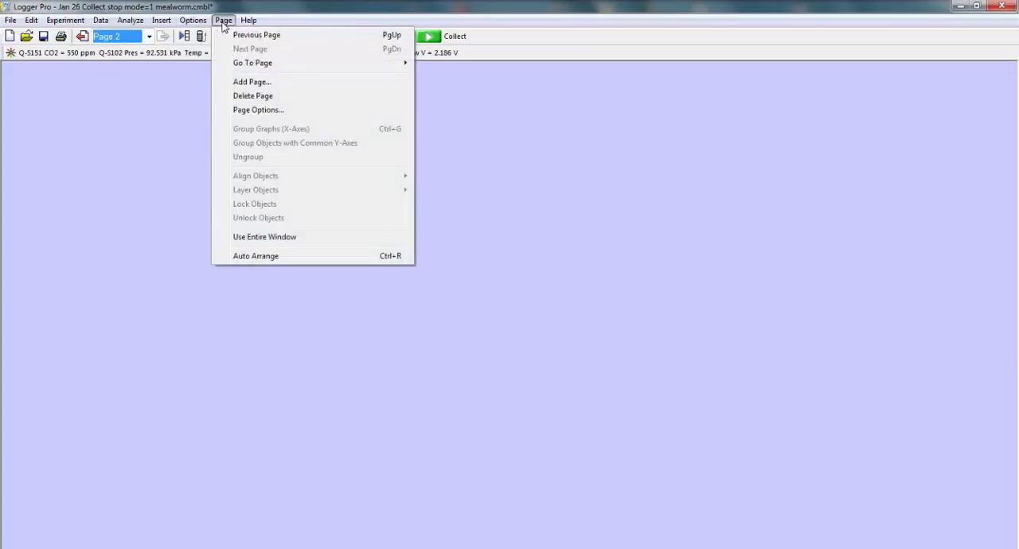
click(252, 21)
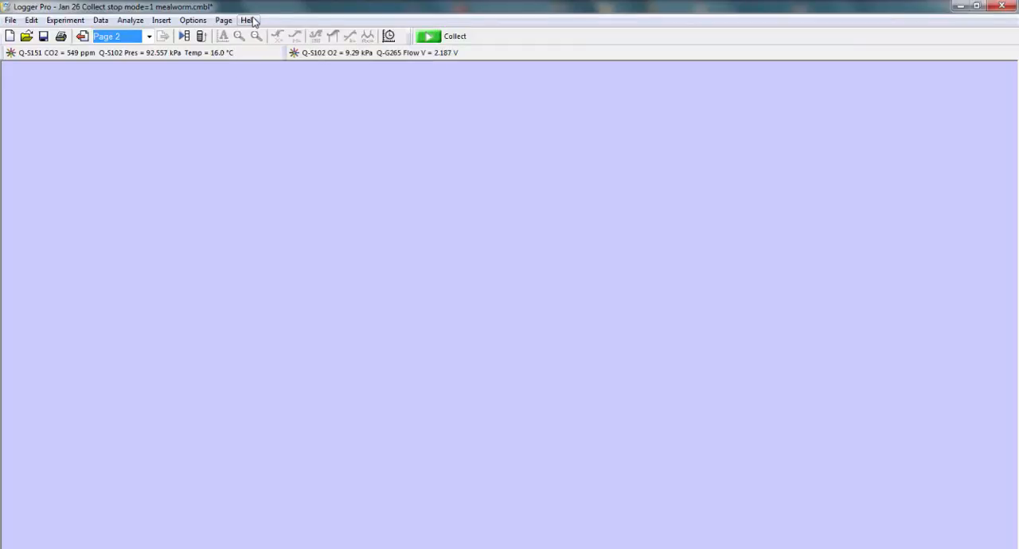